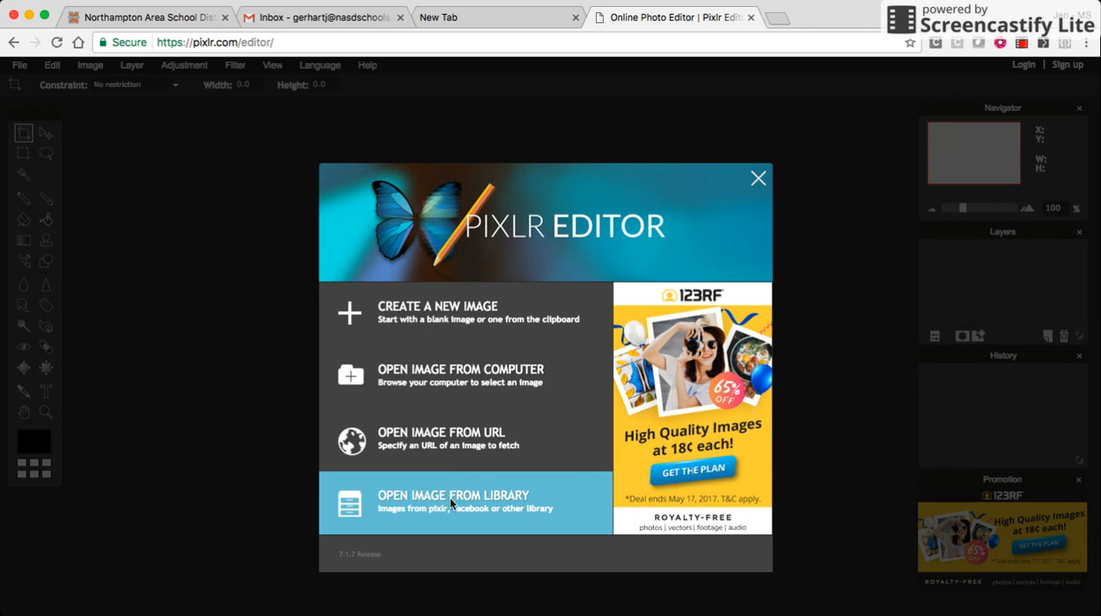
- Create a new 800 x 600 image with a transparent background
click(395, 320)
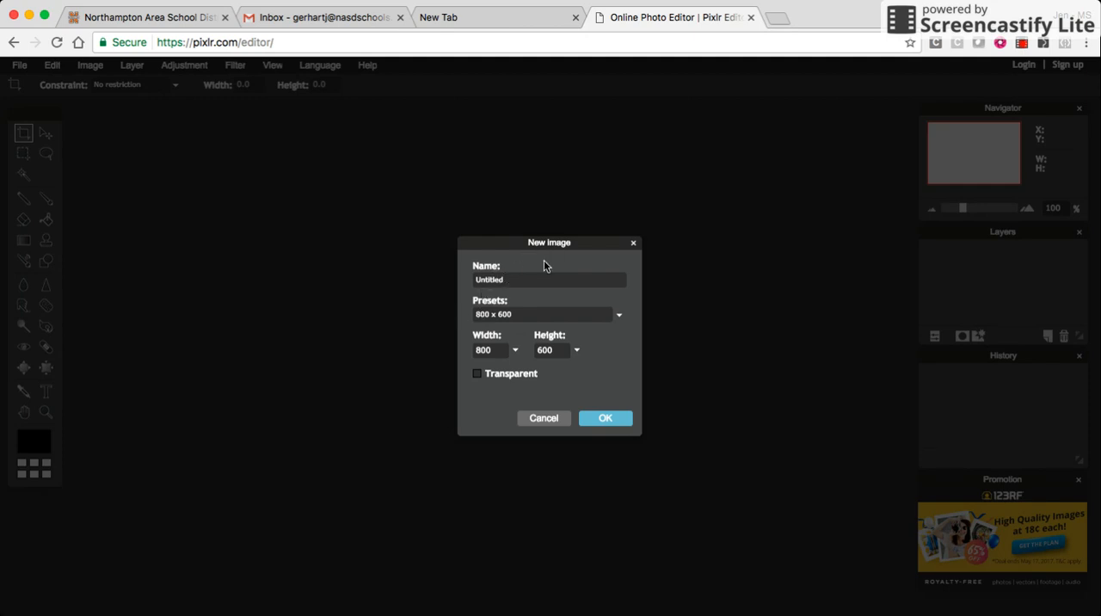
click(478, 372)
click(599, 419)
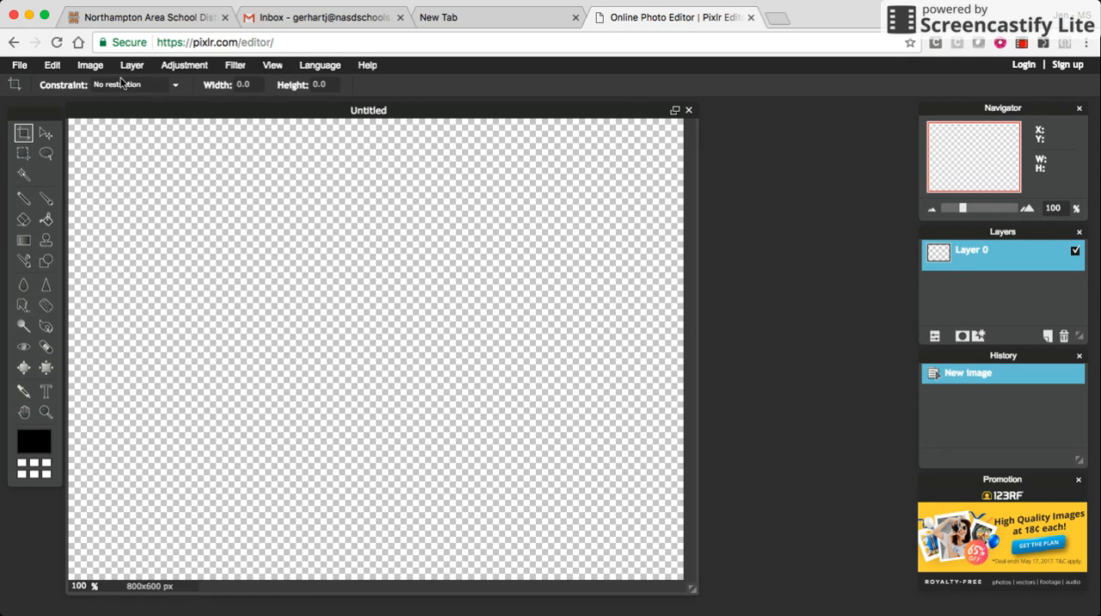
- Activate the Brush tool and choose the hard round size 20 brush preset
click(47, 200)
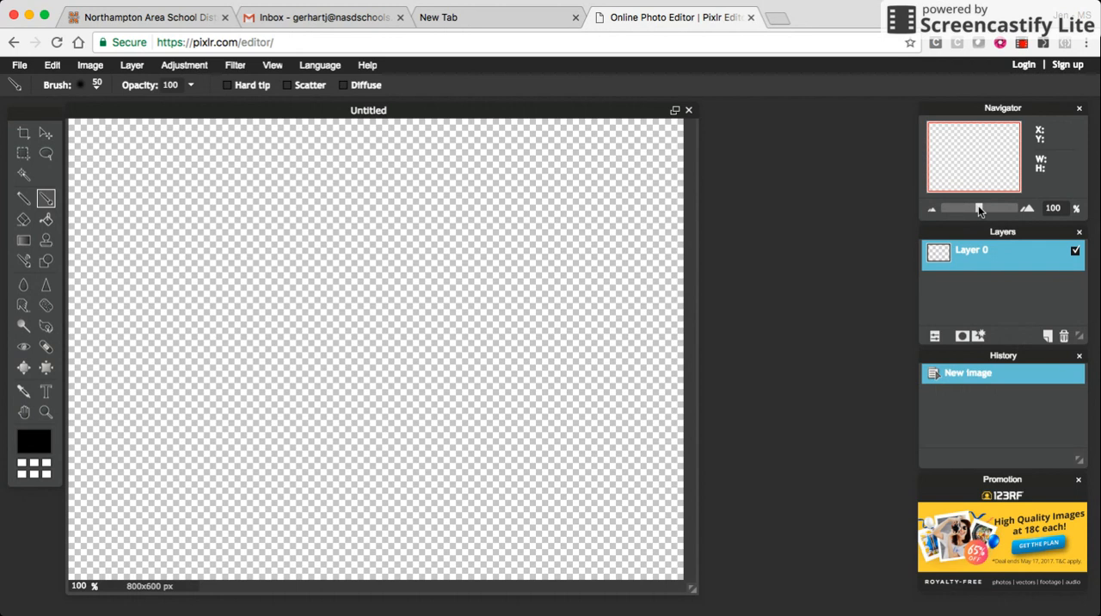
drag(979, 211, 965, 211)
click(955, 208)
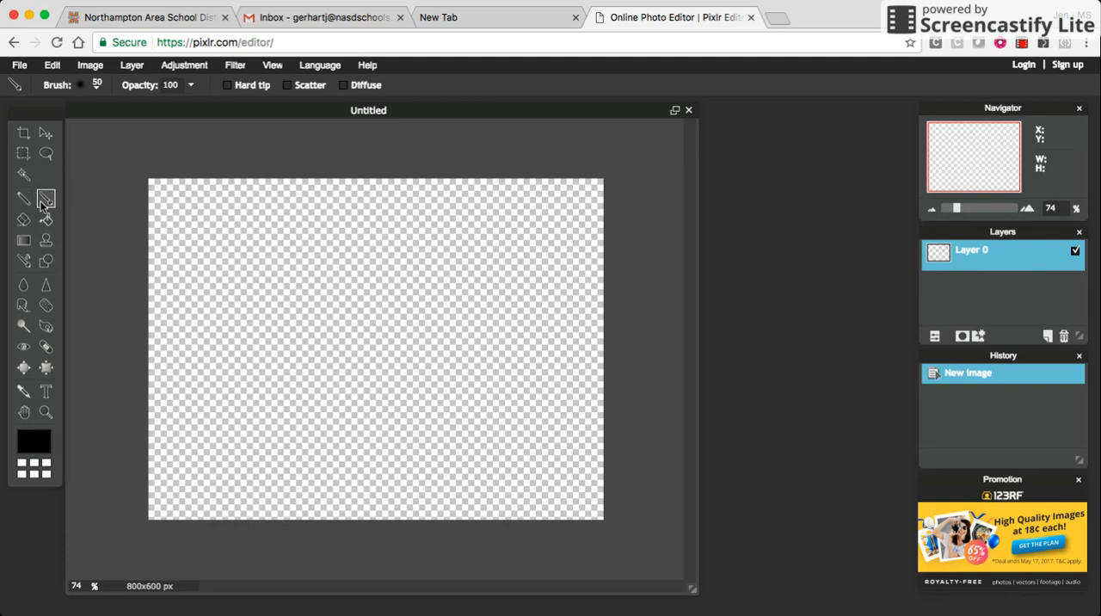
click(82, 86)
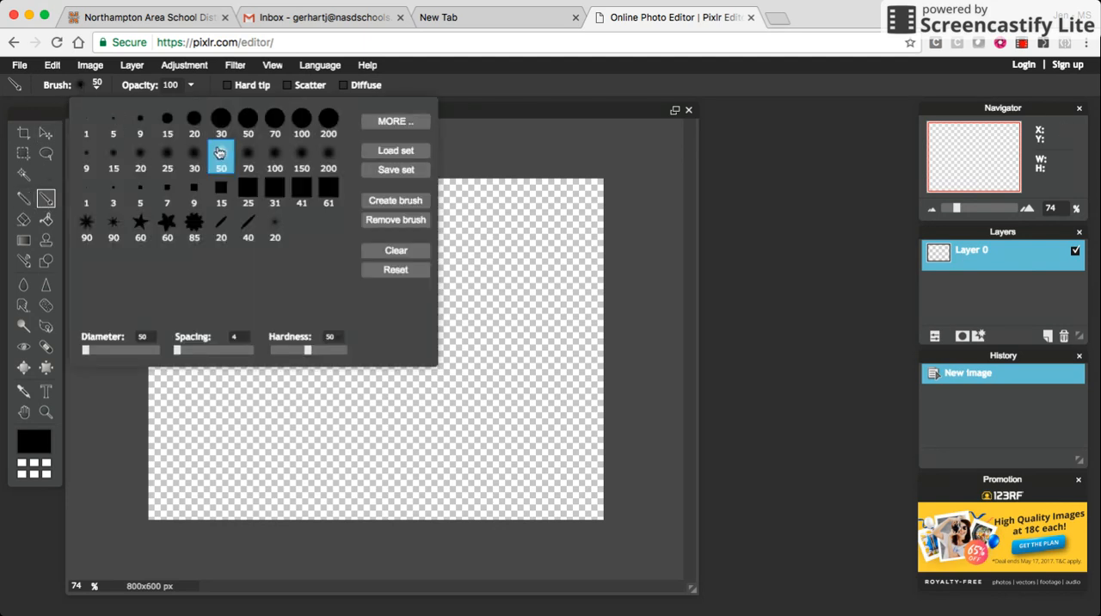
click(194, 121)
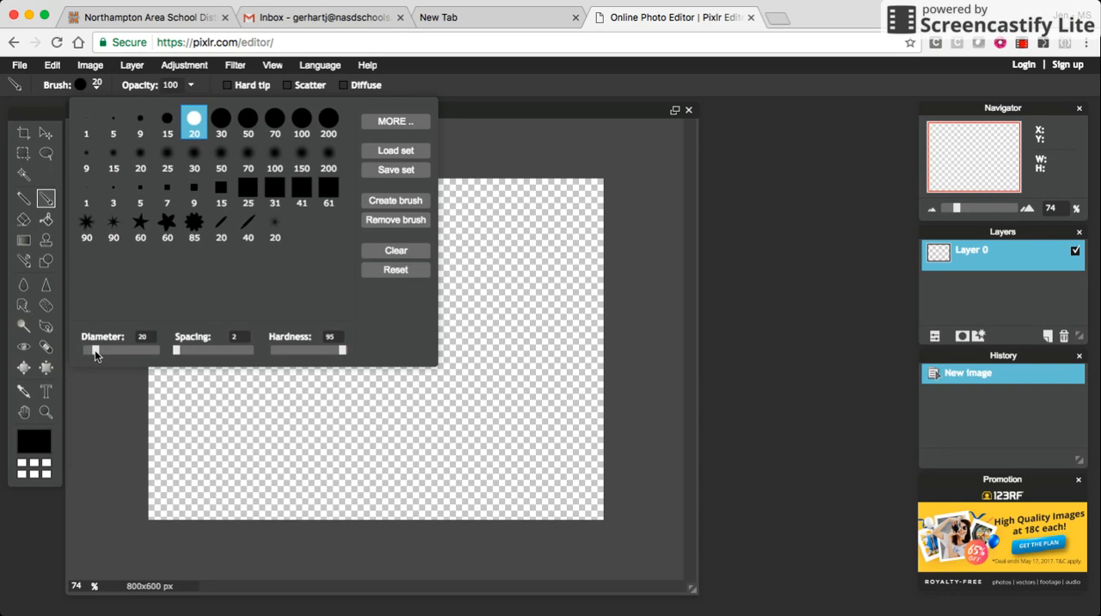
- Try brush diameters of 450 and 91, and return to the hard round size 20 preset
drag(94, 349, 115, 348)
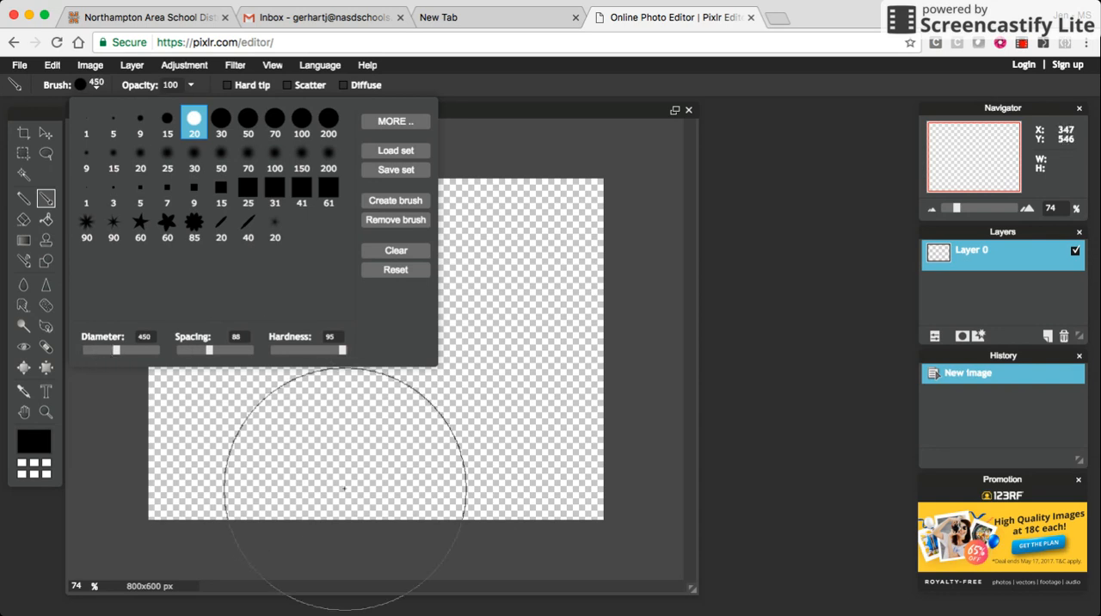
click(99, 349)
click(87, 348)
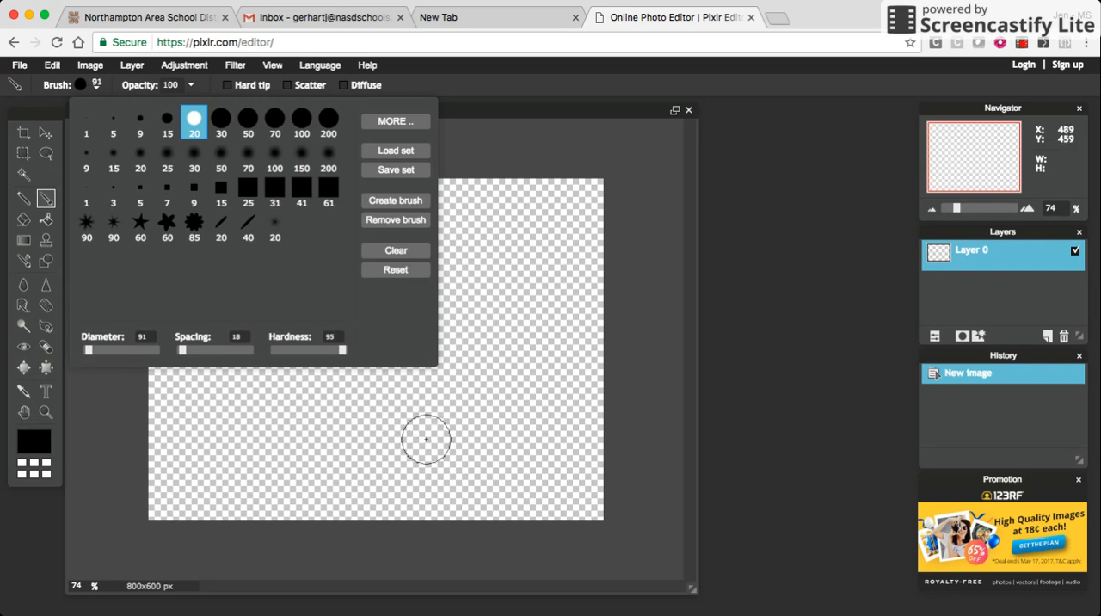
click(190, 121)
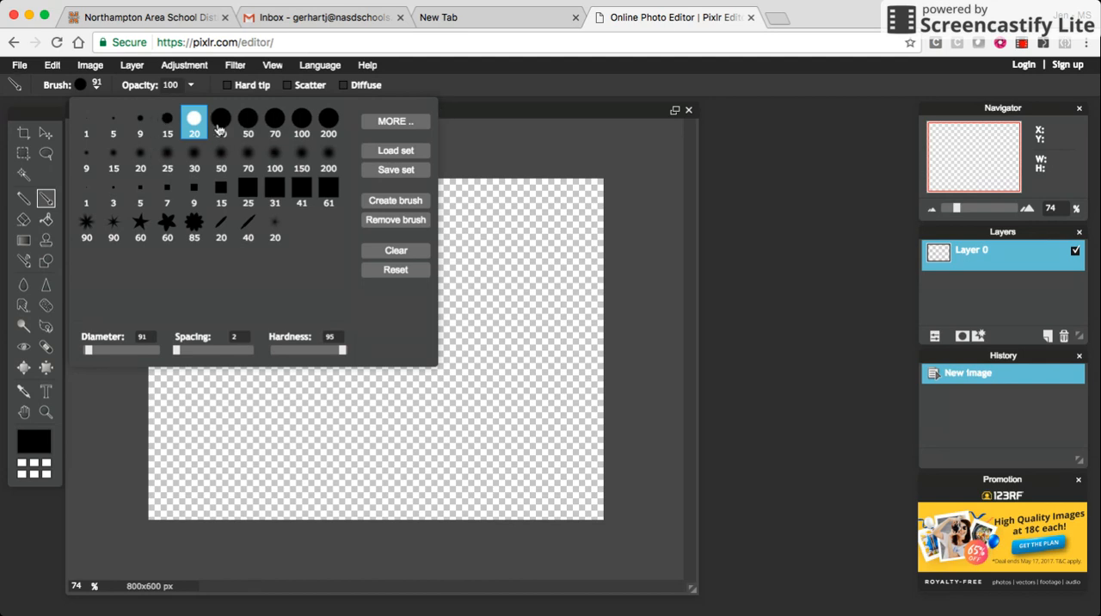
click(466, 89)
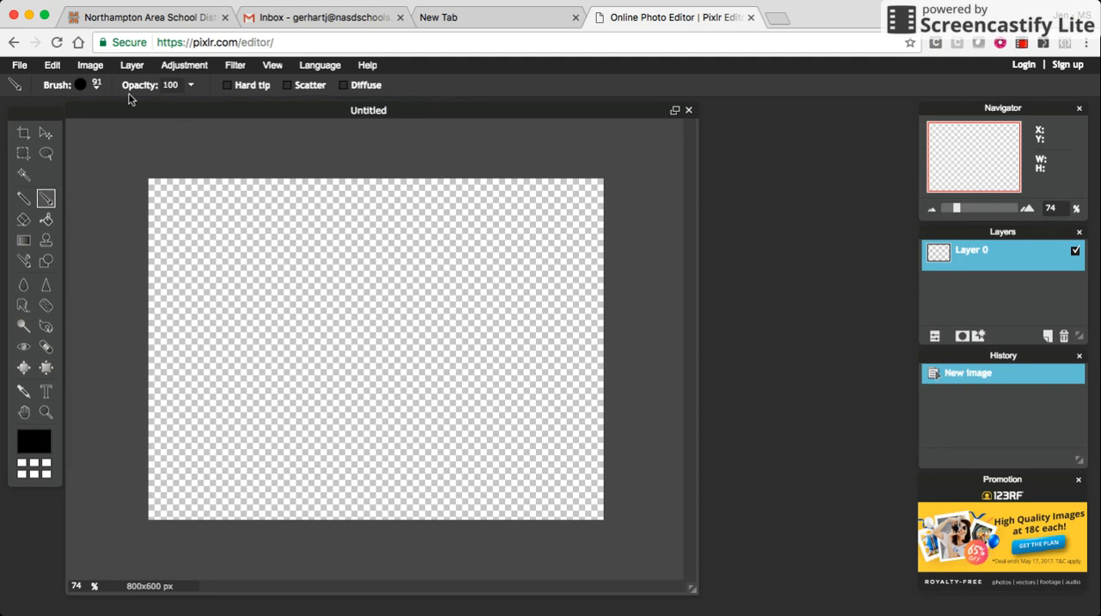
click(92, 88)
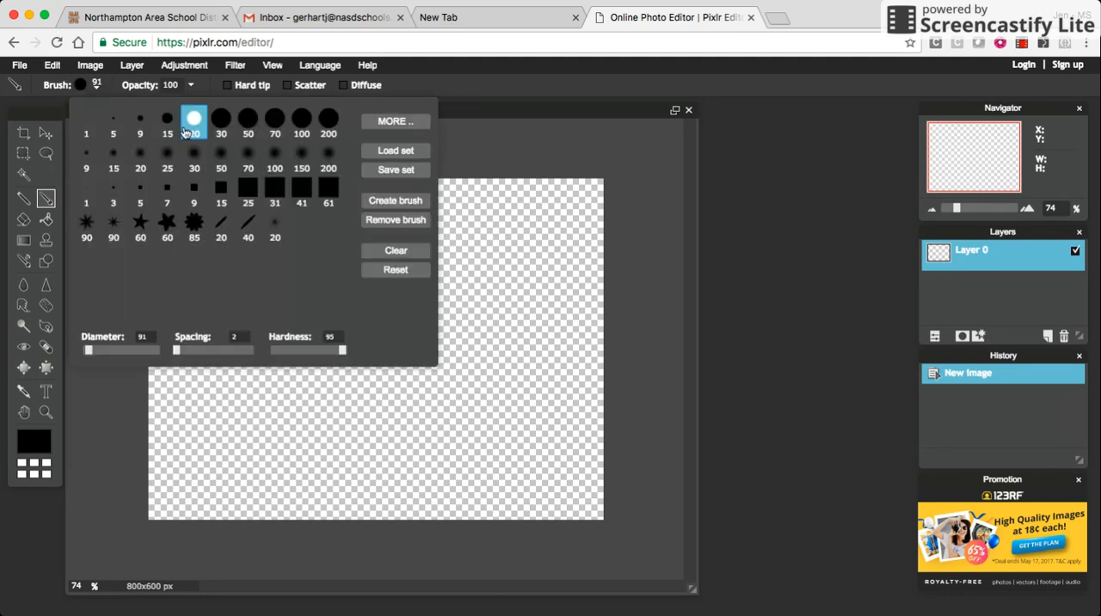
- Paint a single test dot on the canvas and undo it
click(486, 408)
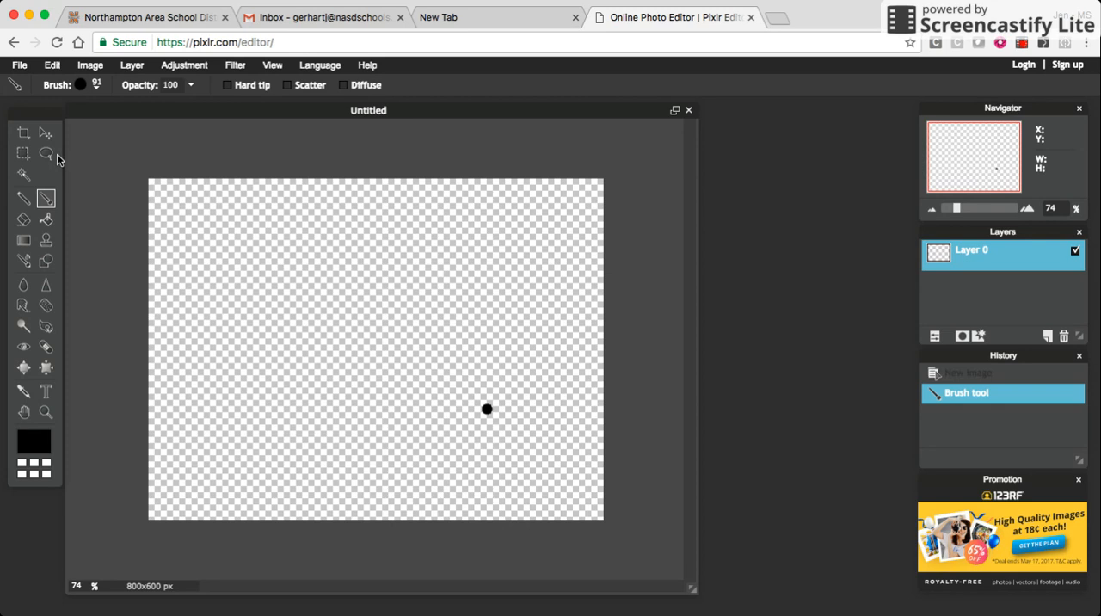
click(52, 66)
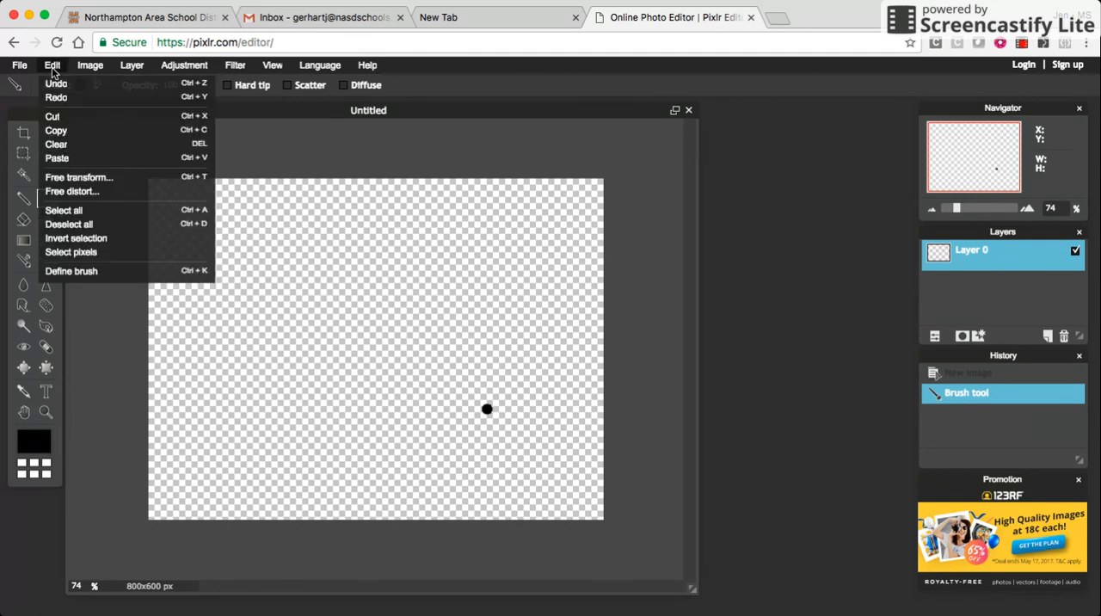
click(55, 85)
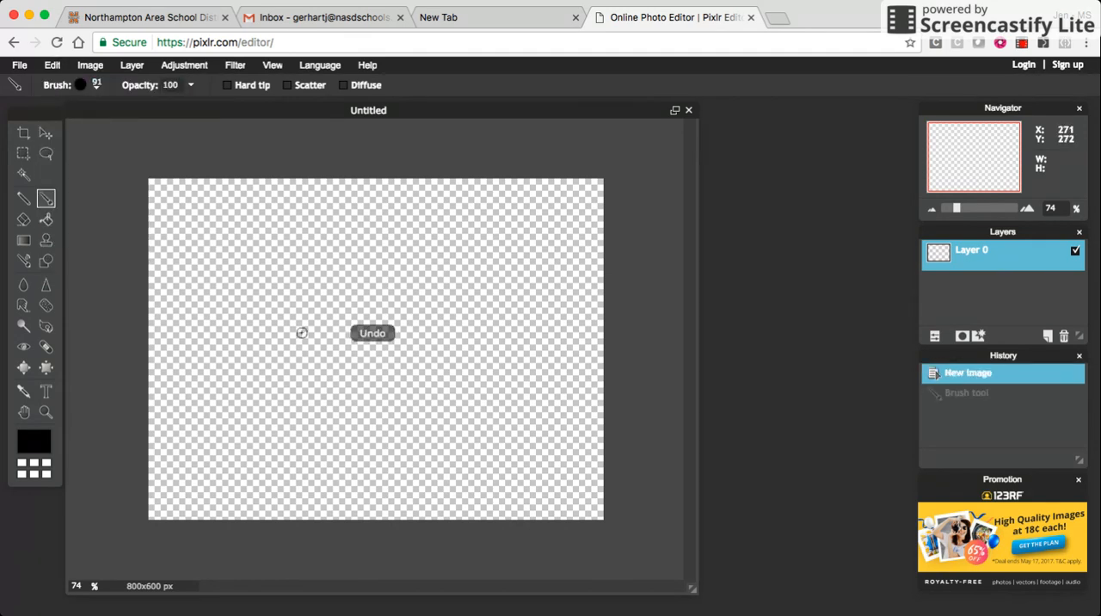
- Paint a rough freehand heart outline in black and undo both brush strokes
mouse_move(328, 380)
mouse_down()
mouse_move(293, 340)
mouse_move(352, 307)
mouse_move(367, 329)
mouse_move(431, 290)
mouse_move(442, 364)
mouse_move(353, 393)
mouse_up()
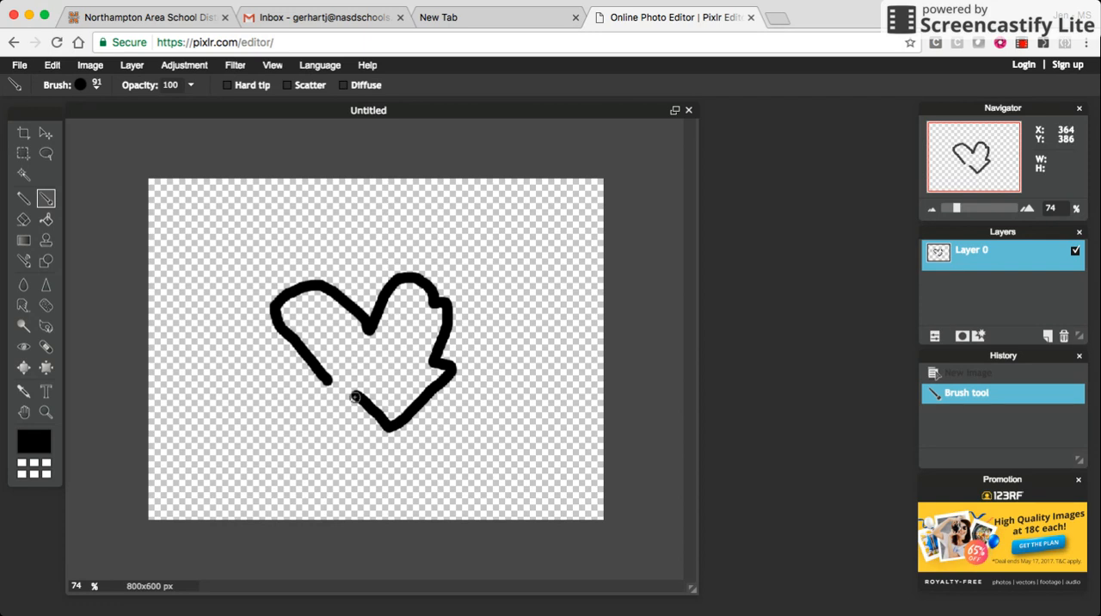
drag(354, 396, 328, 377)
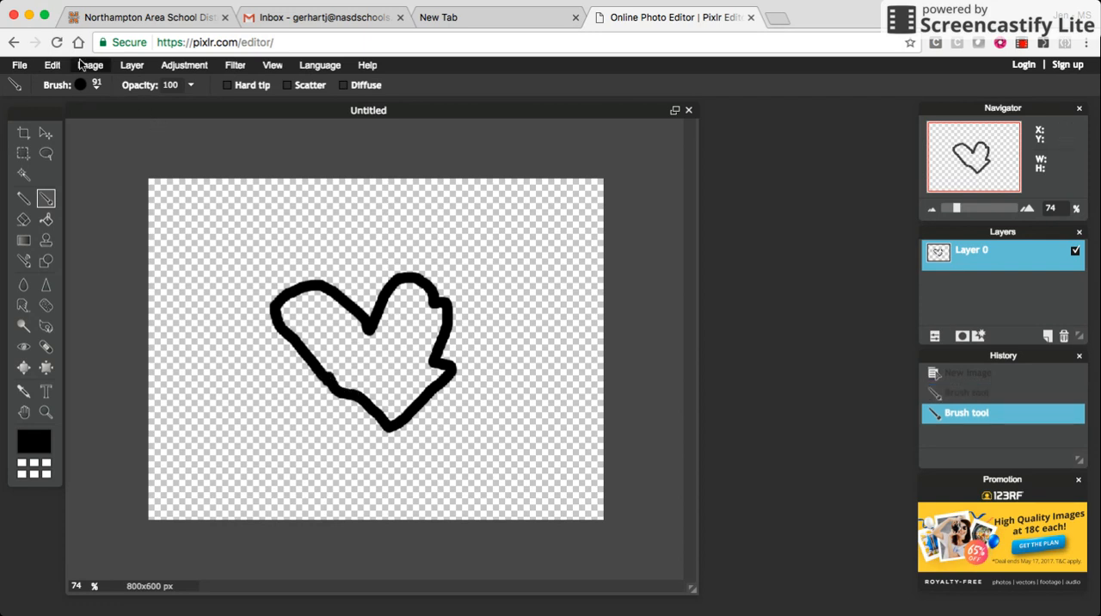
click(52, 68)
click(56, 84)
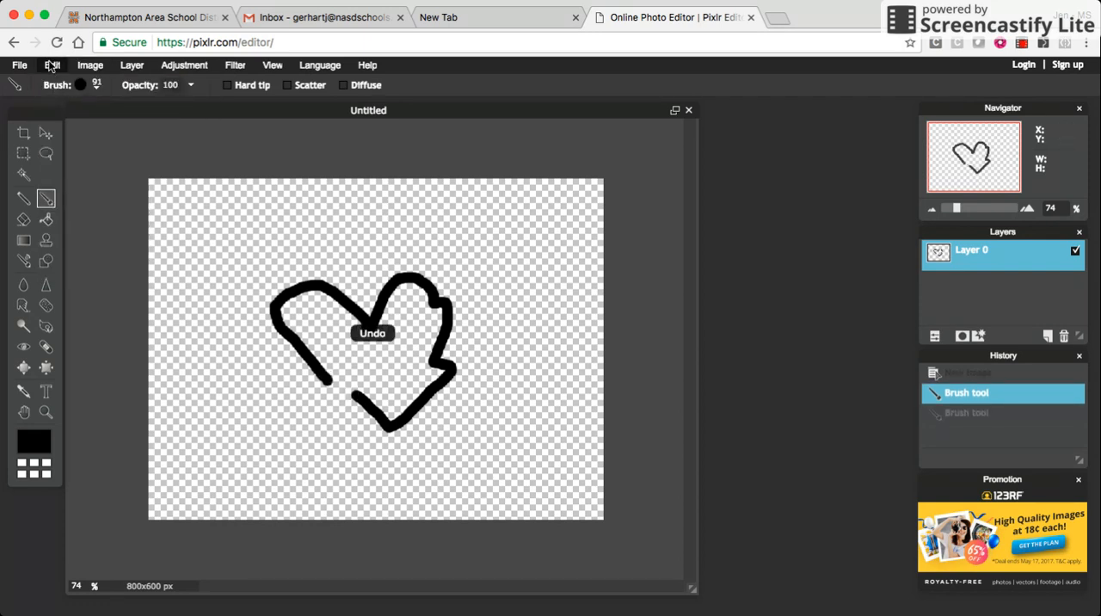
click(50, 65)
click(55, 84)
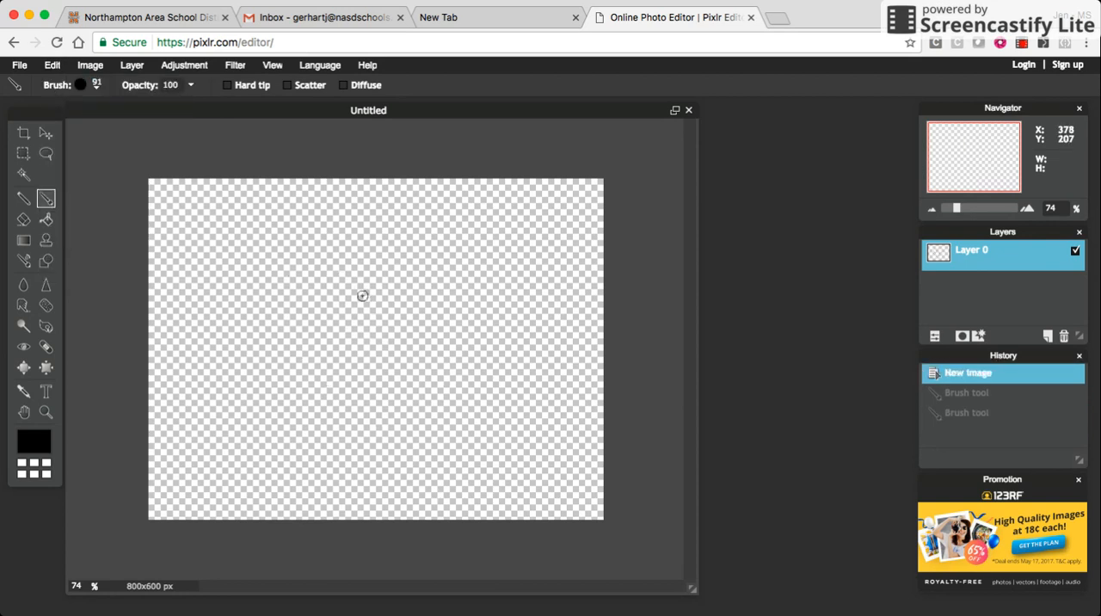
- Paint a black heart outline in two strokes from the upper notch, one for each half
mouse_move(362, 294)
mouse_down()
mouse_move(305, 269)
mouse_move(286, 308)
mouse_move(348, 418)
mouse_up()
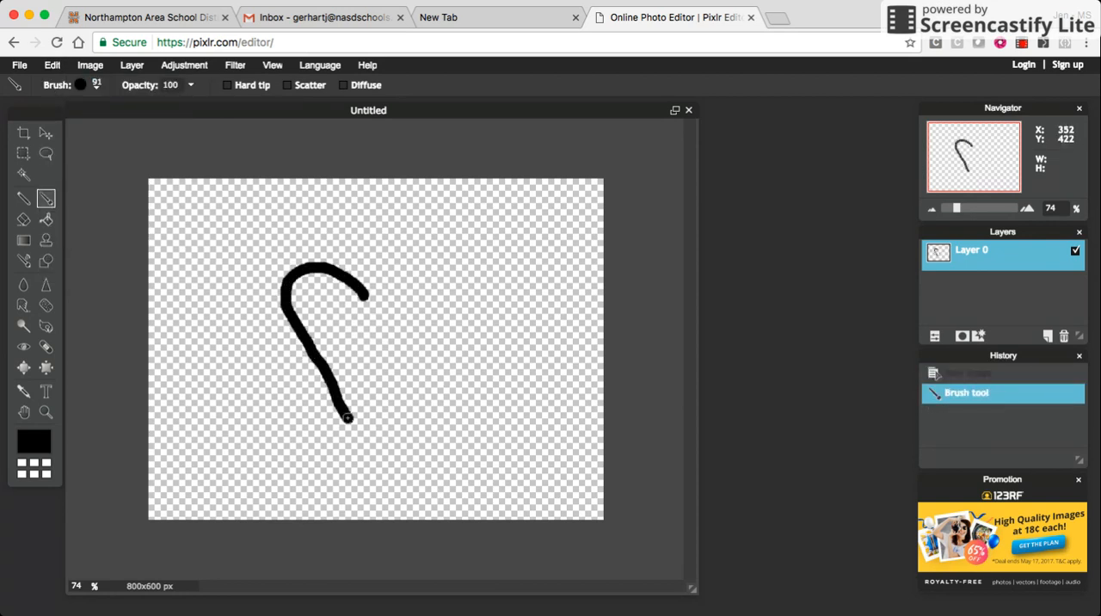
mouse_move(368, 295)
mouse_down()
mouse_move(413, 264)
mouse_move(435, 286)
mouse_move(418, 318)
mouse_move(427, 368)
mouse_move(376, 375)
mouse_move(354, 414)
mouse_up()
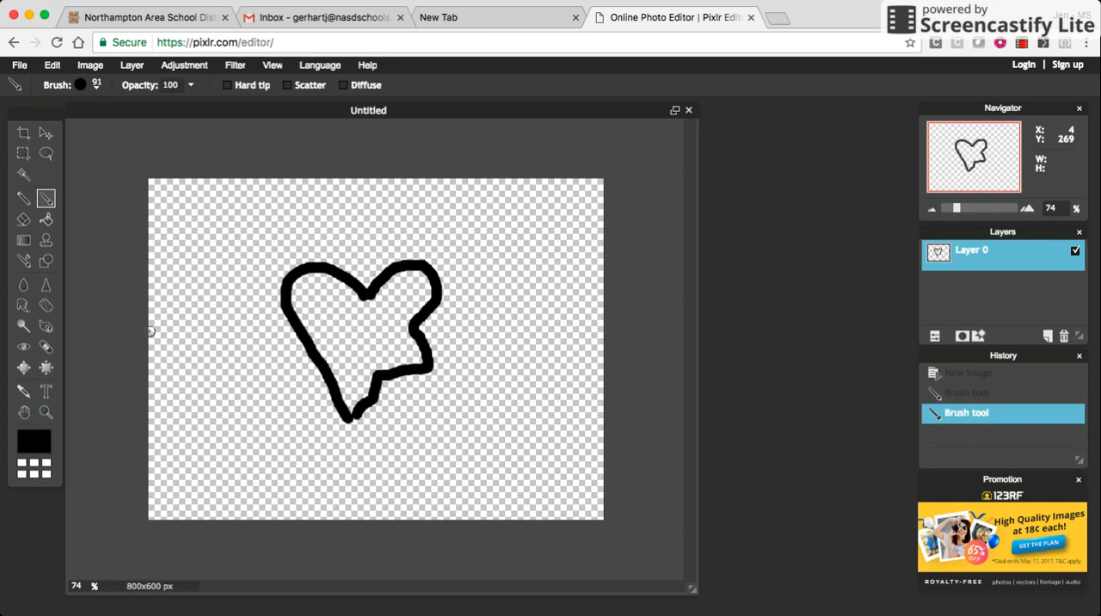
- Erase the jagged lower part of the heart's right side with a hard round size 30 eraser
click(23, 221)
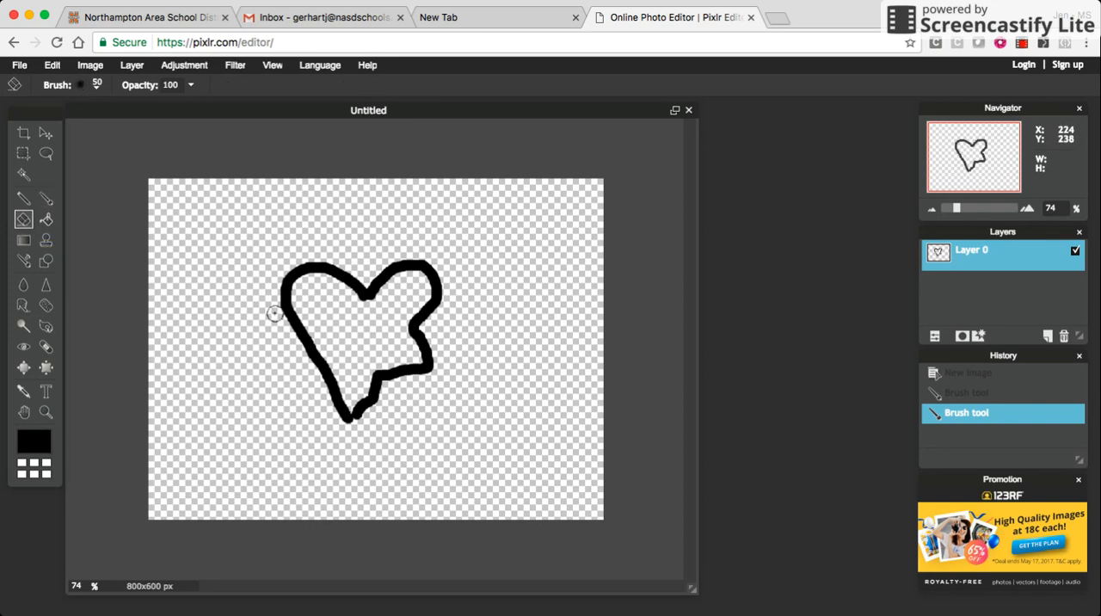
click(86, 85)
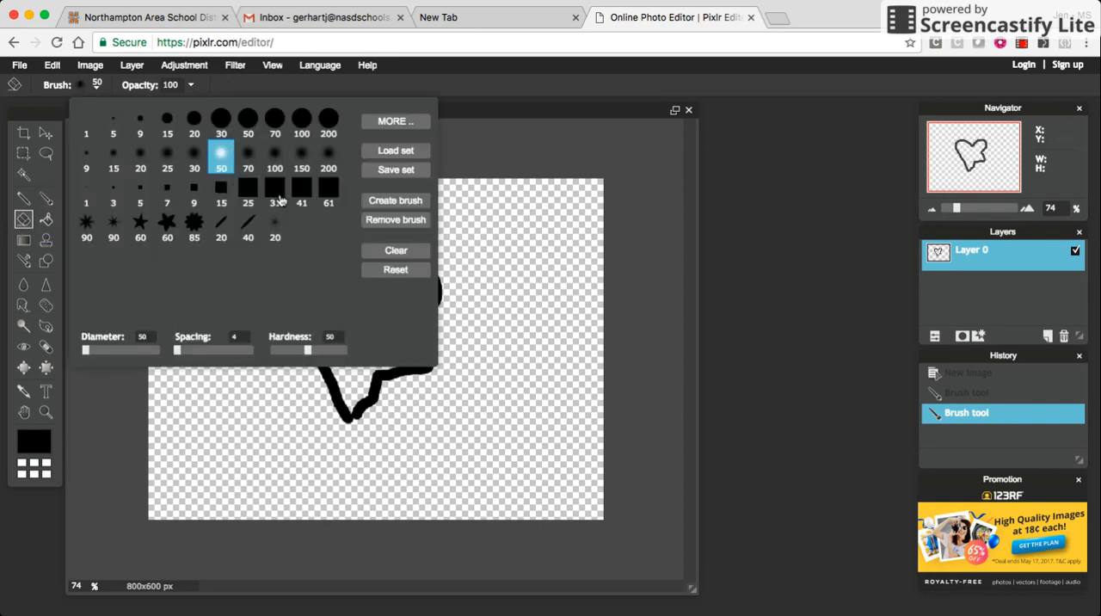
click(215, 120)
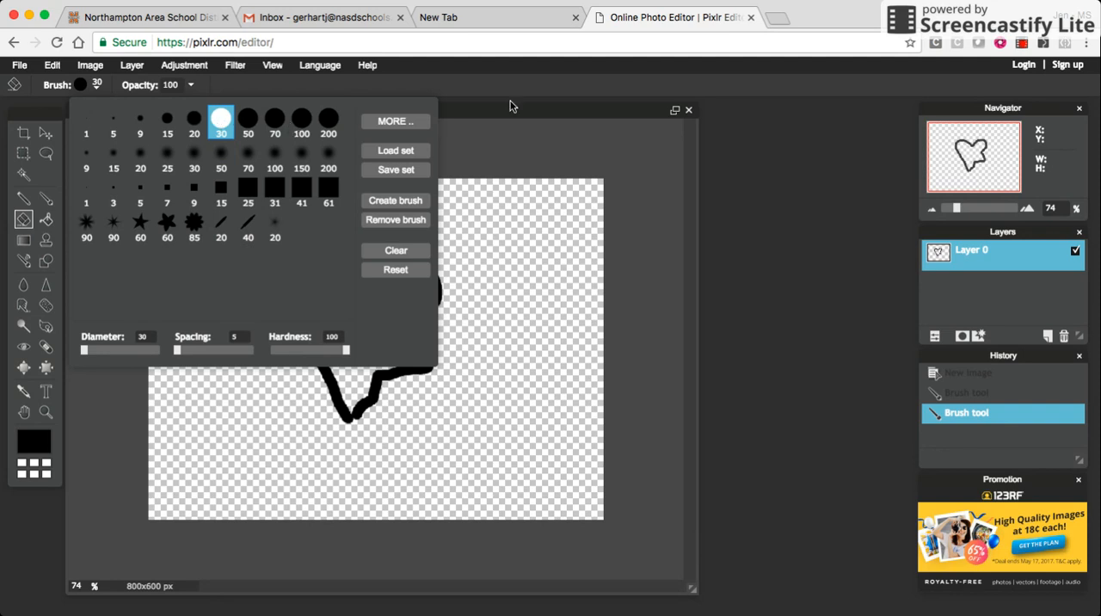
click(491, 86)
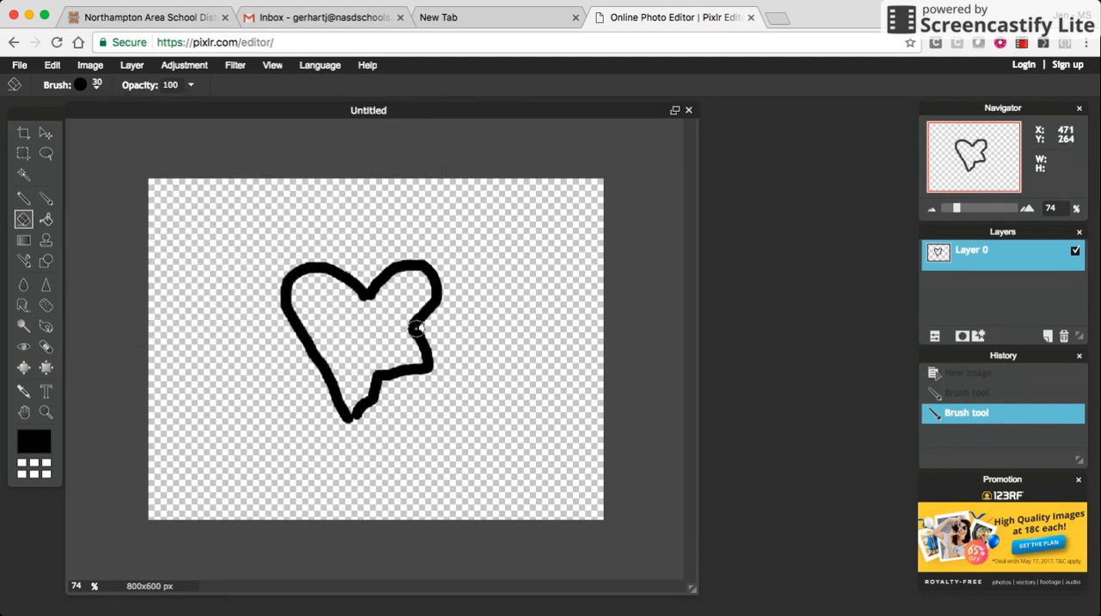
mouse_move(416, 329)
mouse_down()
mouse_move(433, 370)
mouse_move(378, 372)
mouse_move(360, 412)
mouse_move(381, 392)
mouse_up()
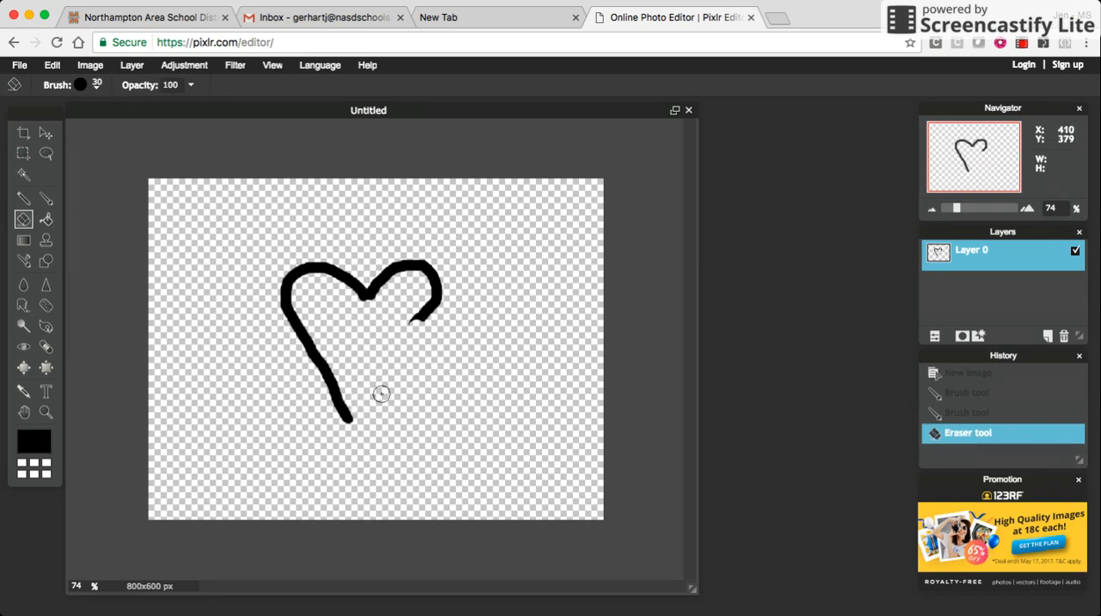
click(408, 320)
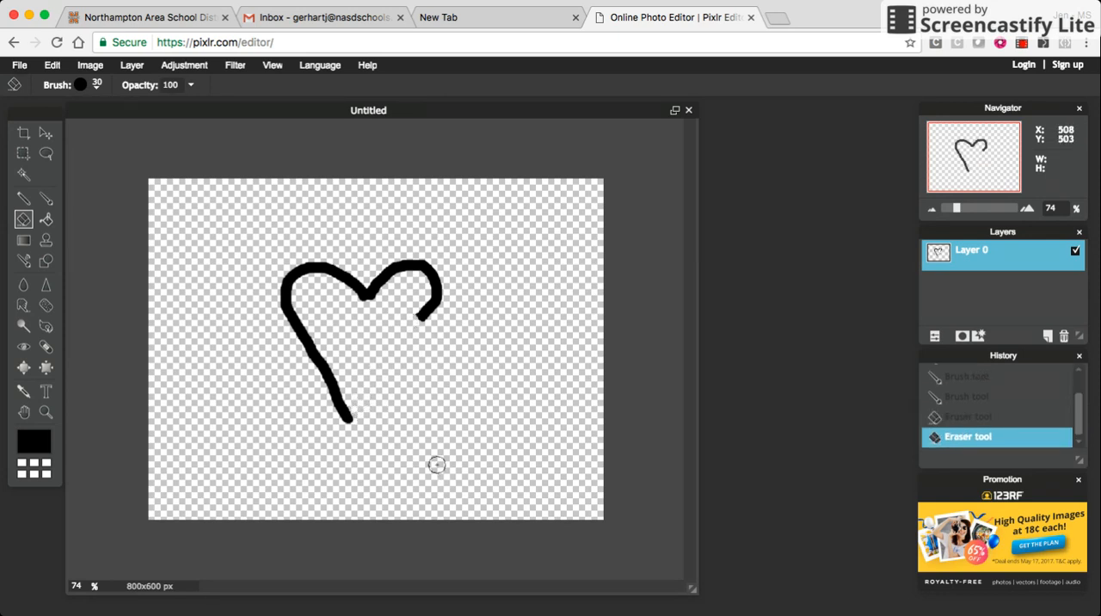
- Repaint the heart's lower right side with the Brush tool down to the bottom tip
click(46, 197)
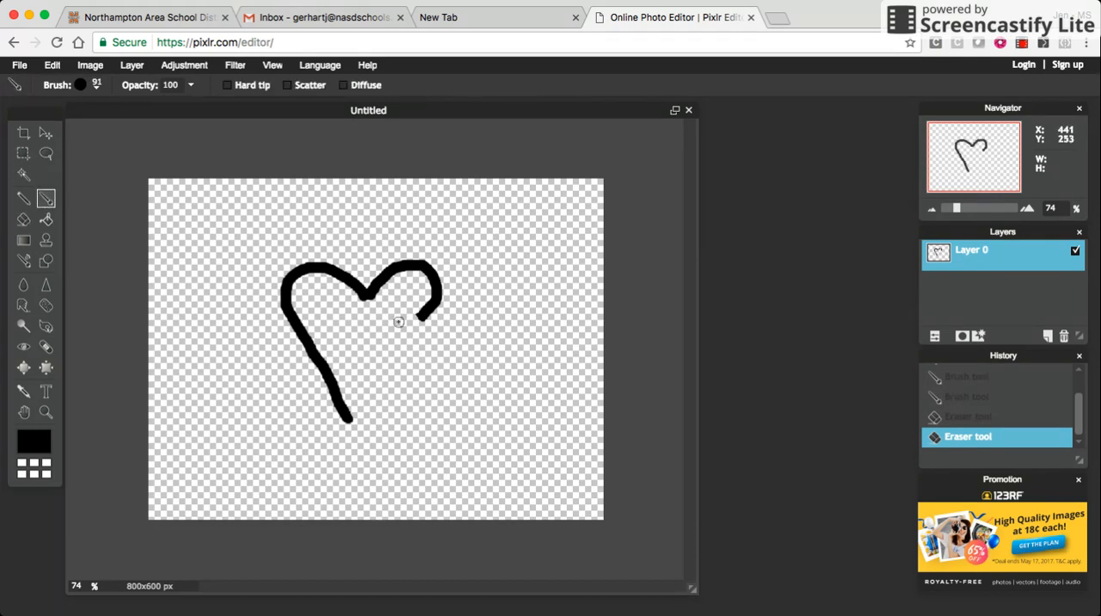
drag(421, 318, 354, 410)
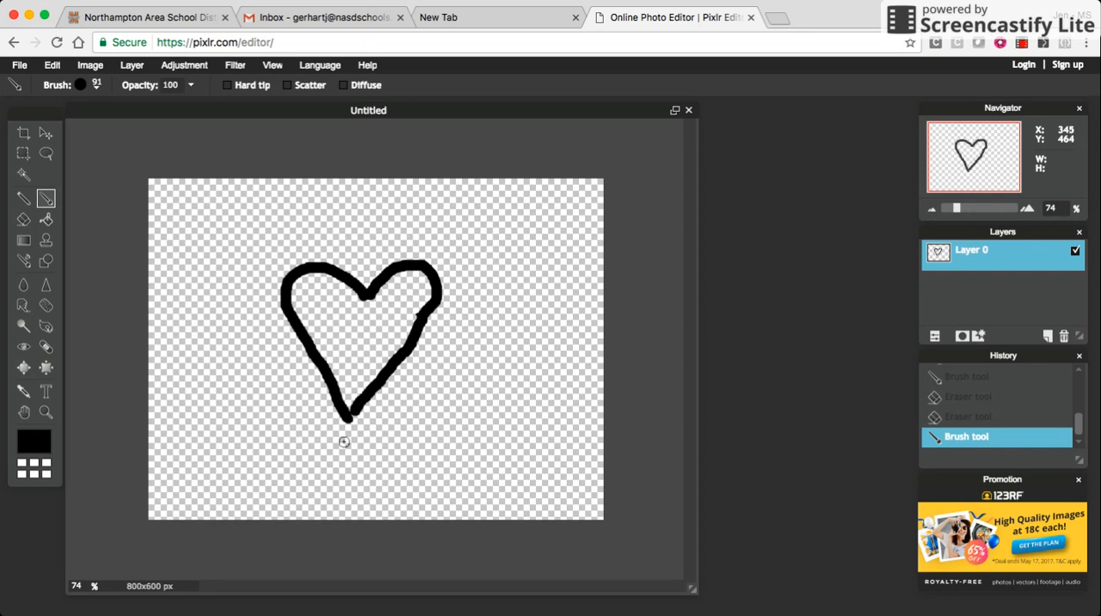
- Erase the small bump on the inner edge of the heart's right side where the strokes join
click(974, 209)
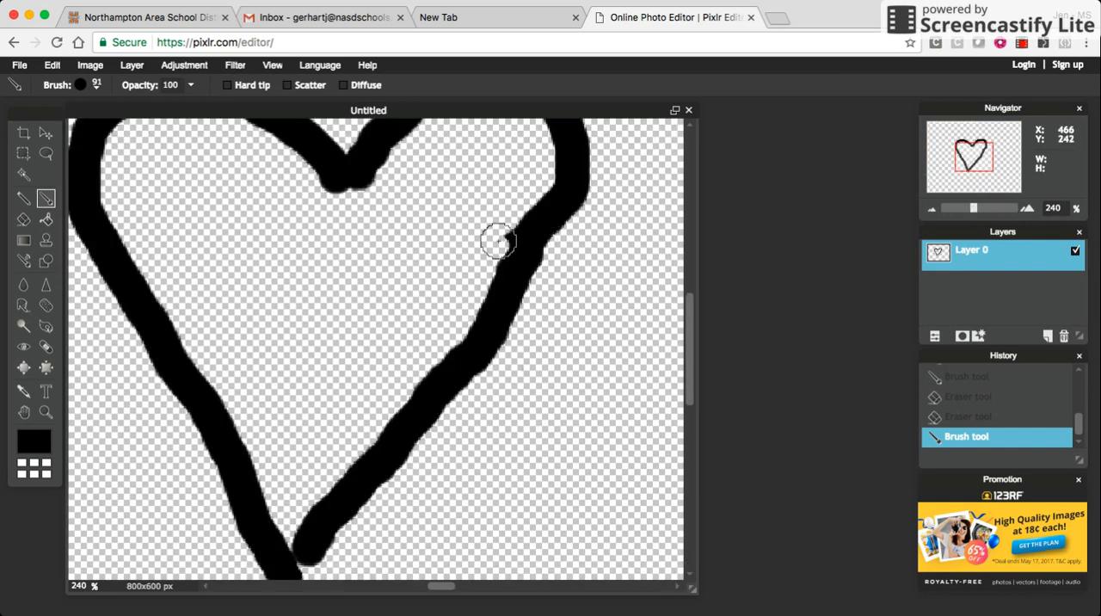
click(23, 219)
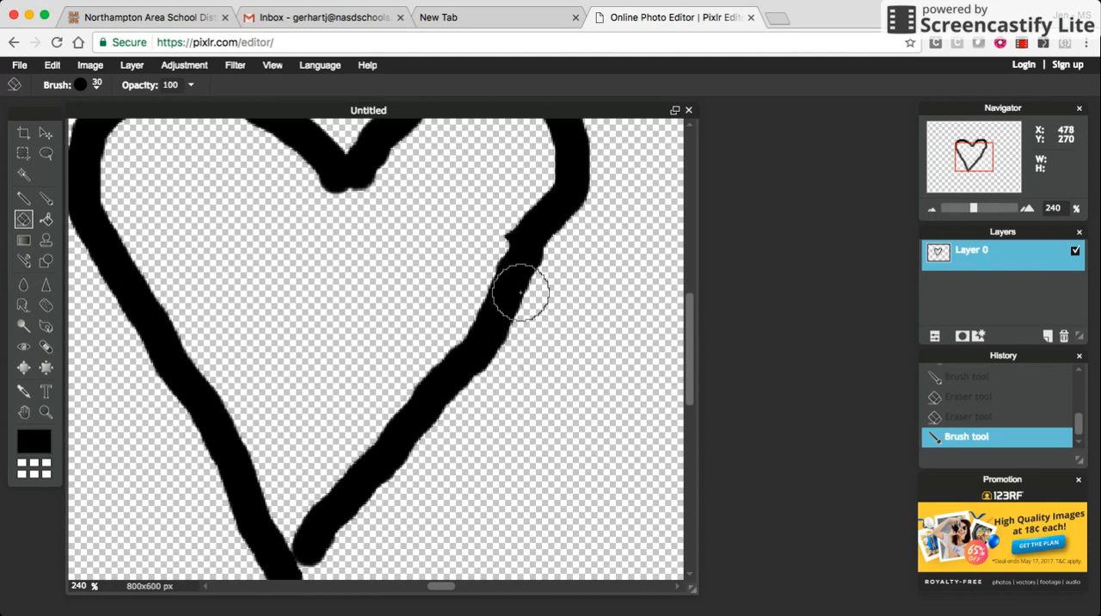
drag(483, 230, 491, 216)
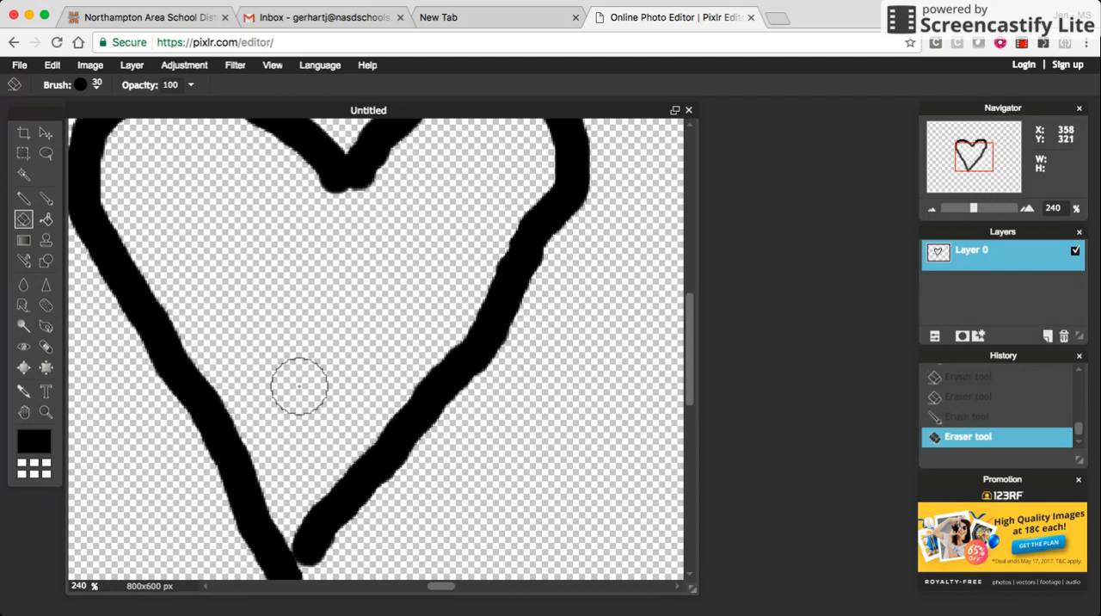
click(961, 210)
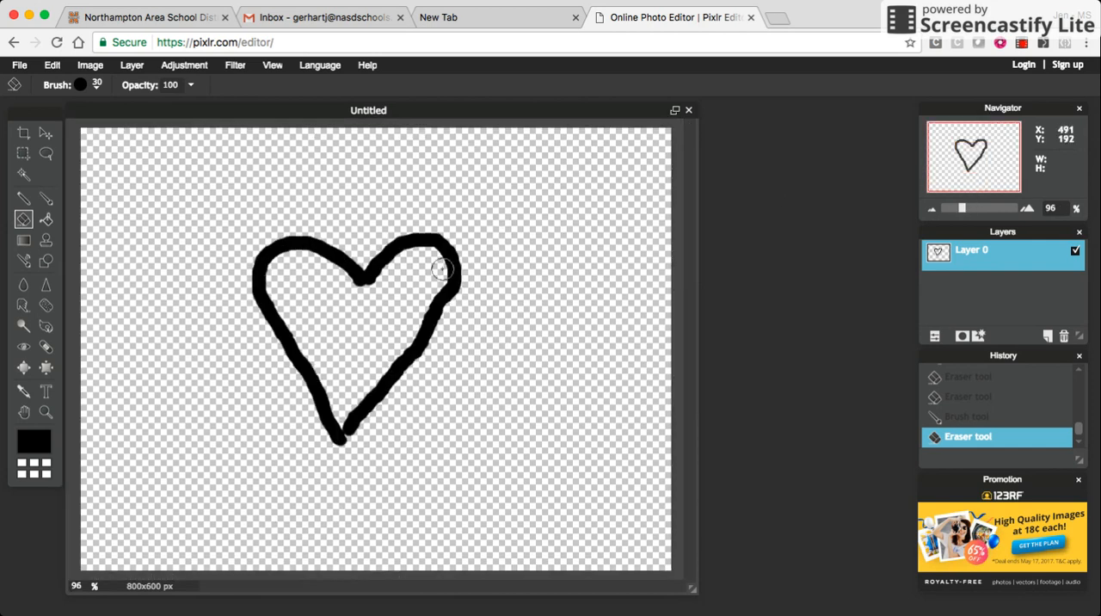
- Set the main color to blue 3333ff from the web color palette
click(33, 442)
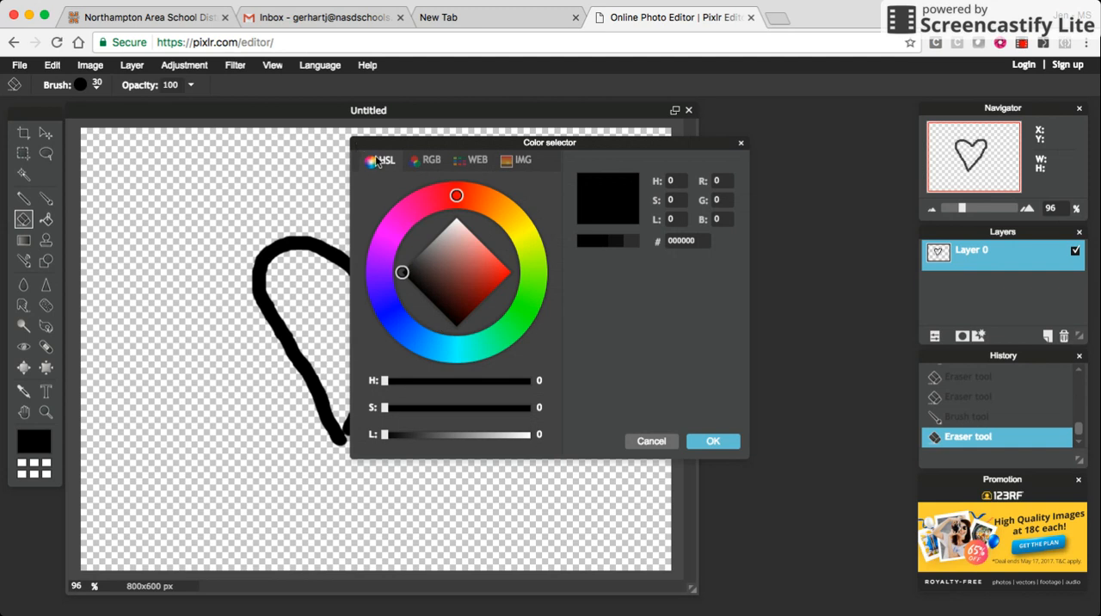
click(463, 163)
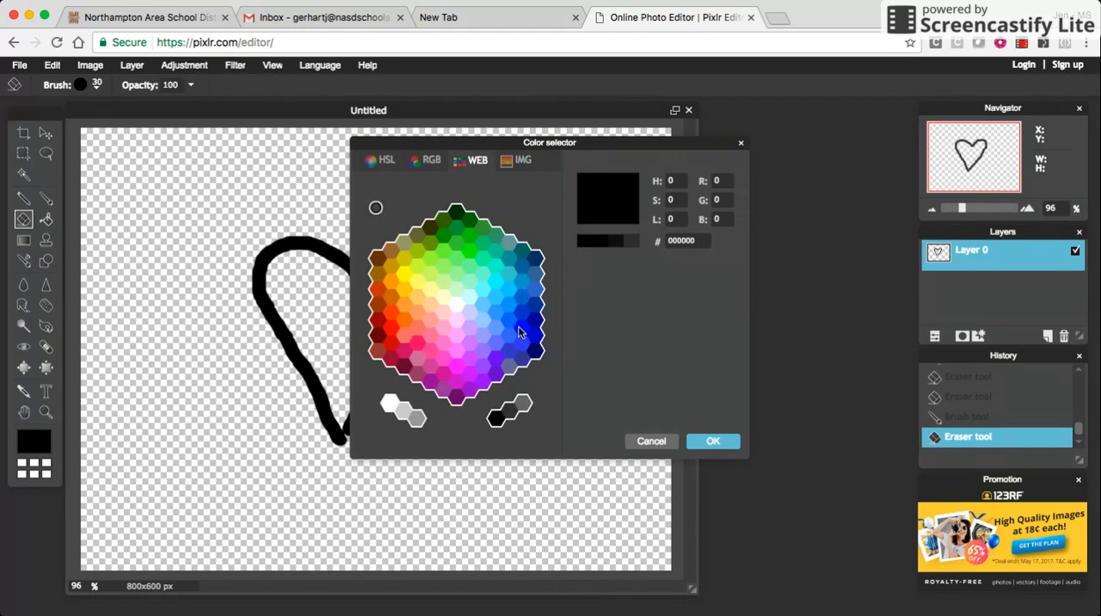
click(521, 346)
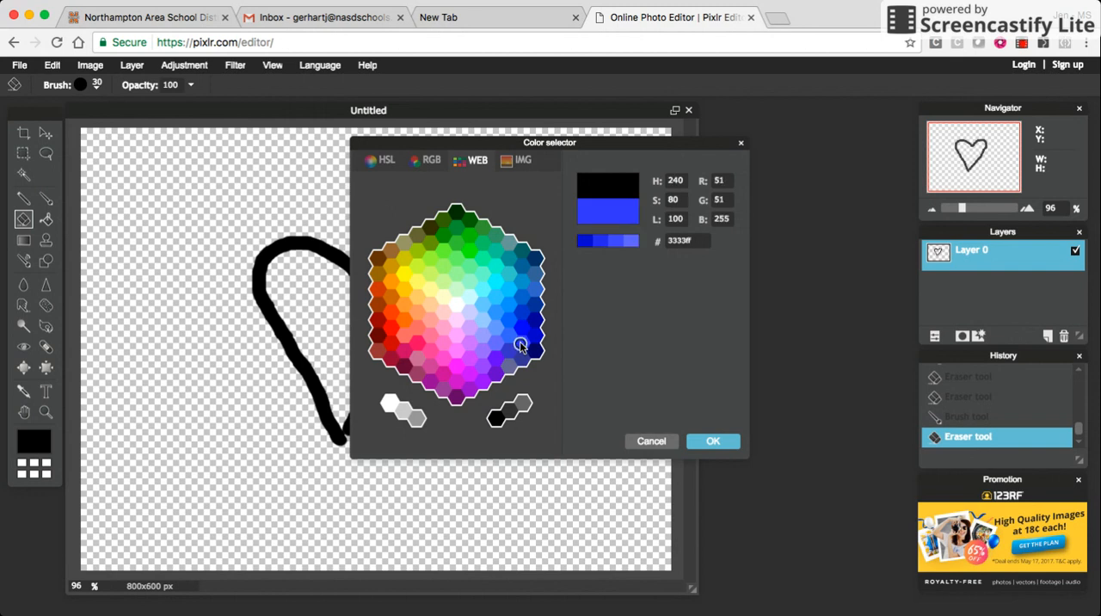
click(712, 442)
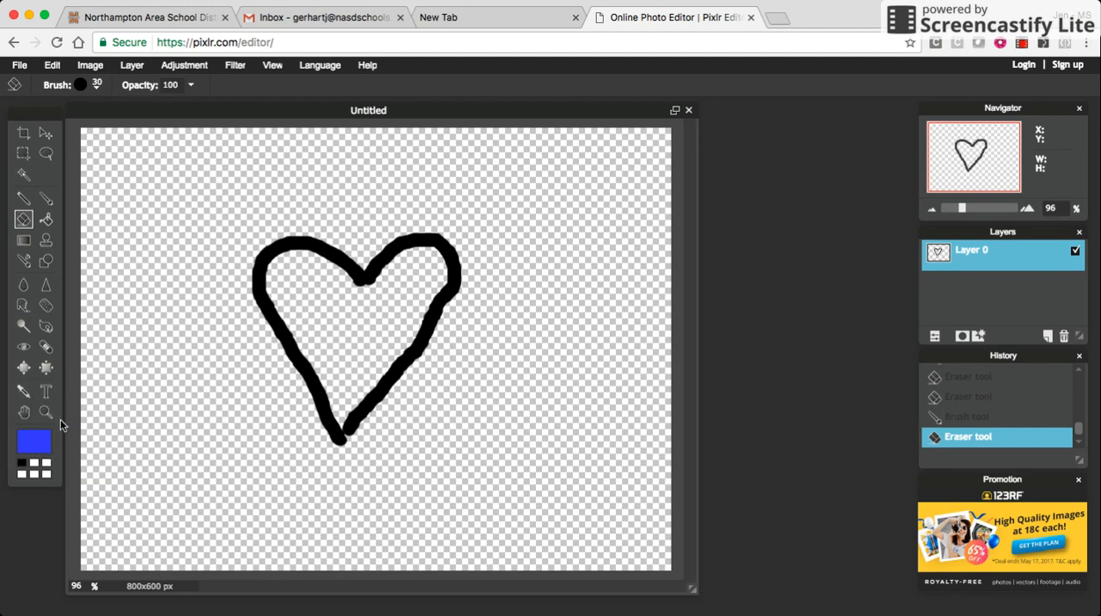
- Fill the area around the heart and the heart's interior with blue using the Paint bucket tool
click(46, 220)
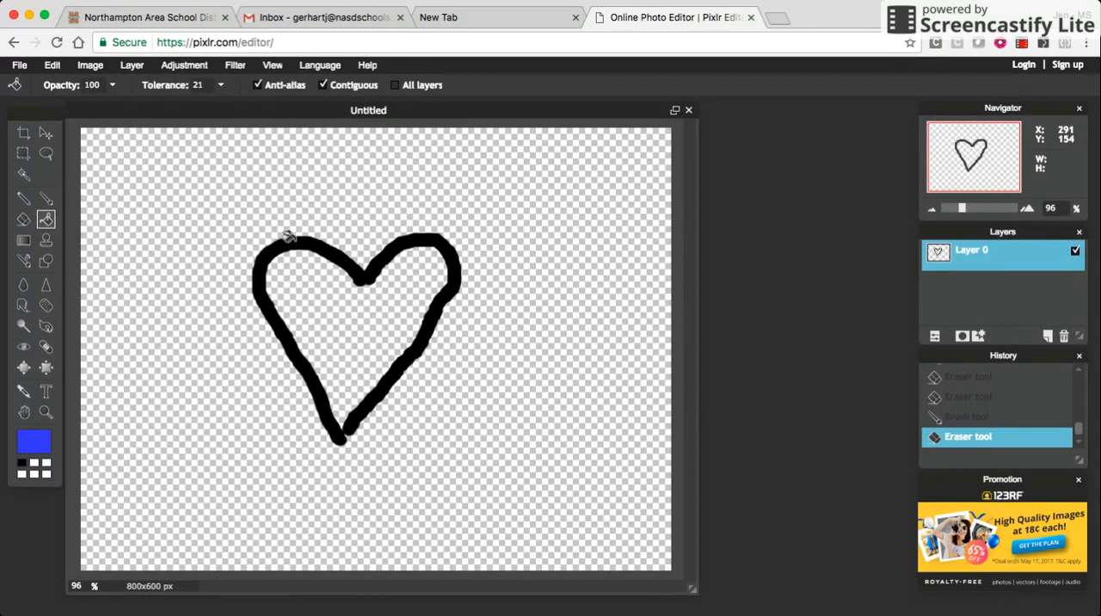
click(215, 169)
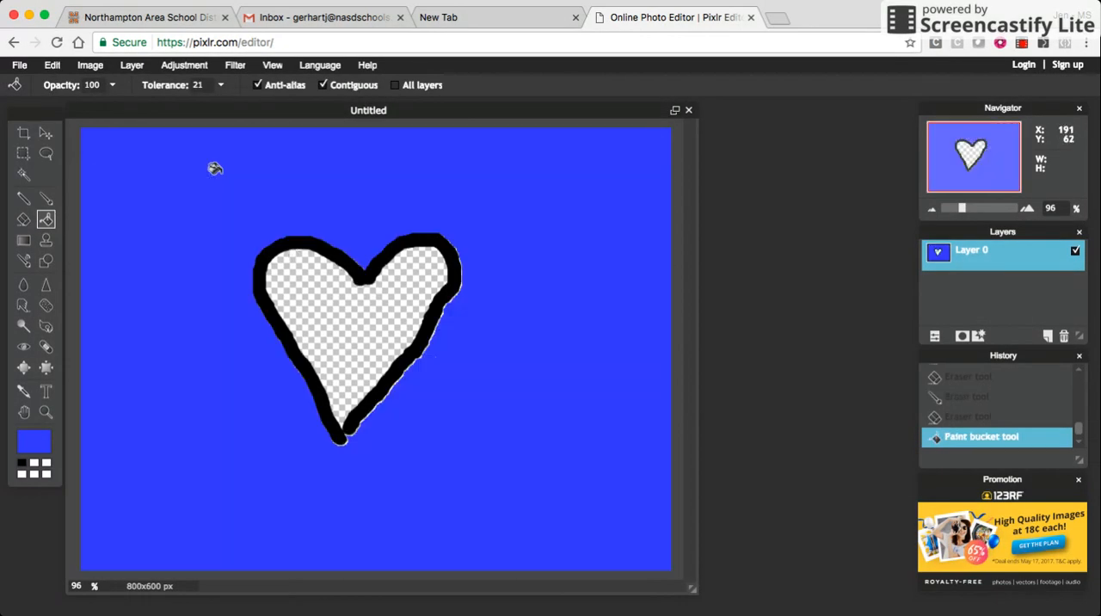
click(301, 294)
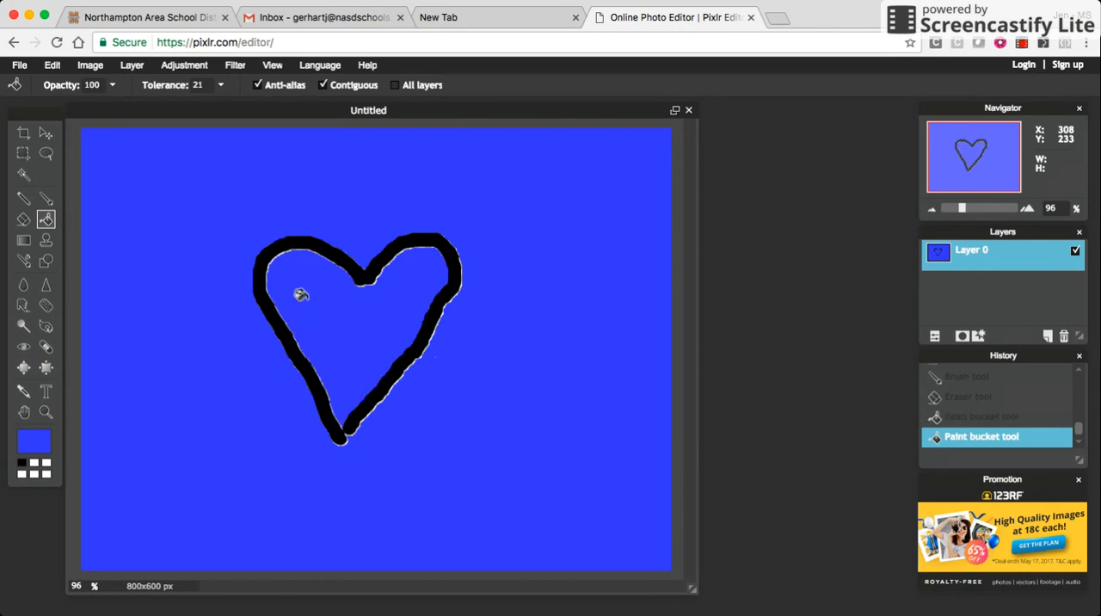
- Undo both blue fills around and inside the heart
click(52, 65)
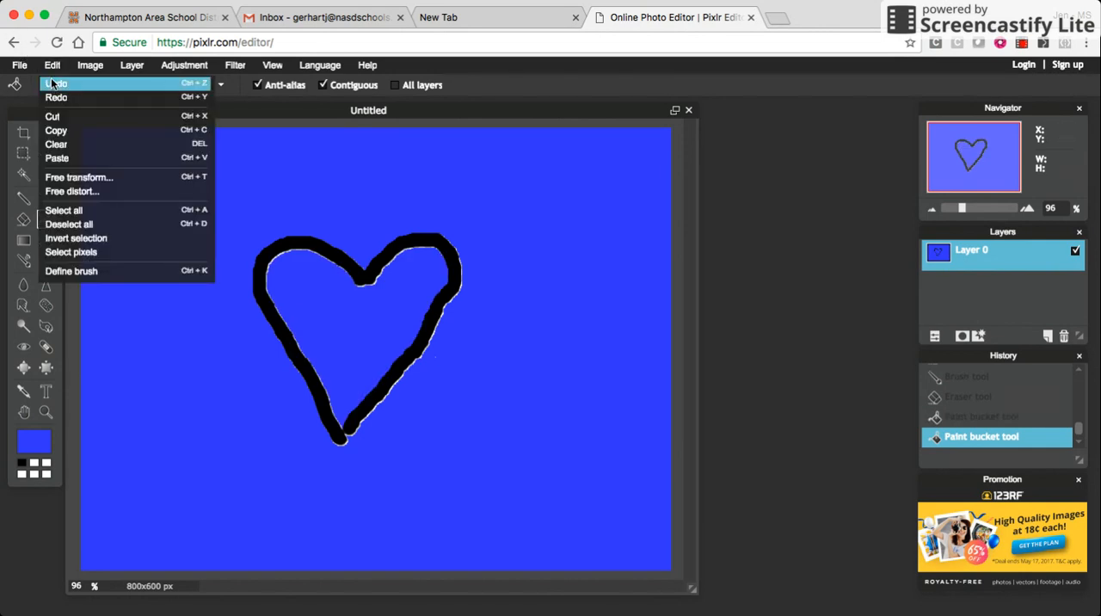
click(51, 83)
click(52, 65)
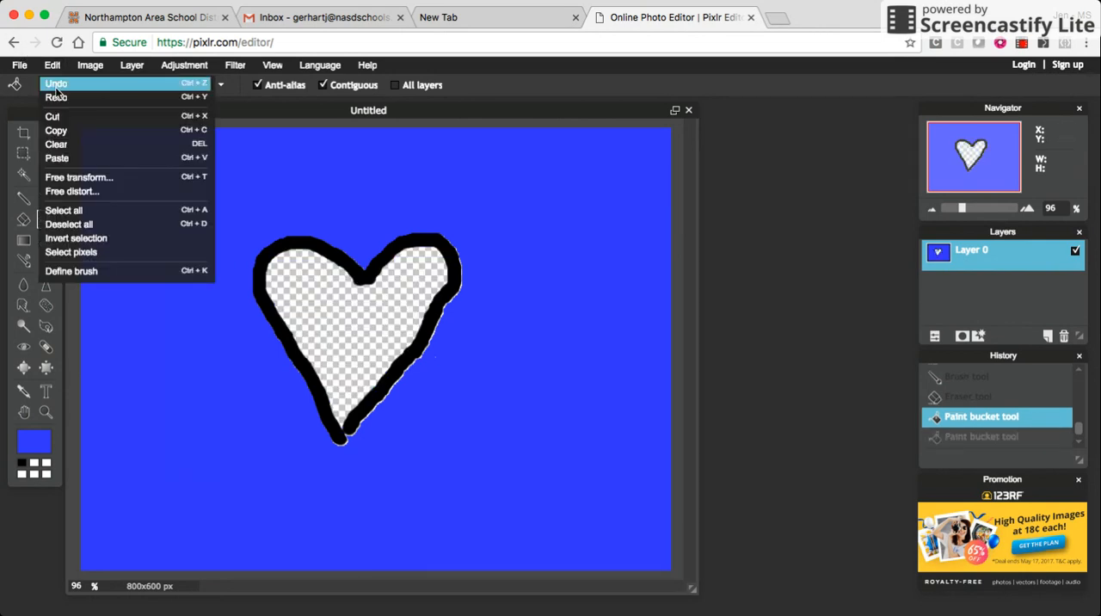
click(56, 84)
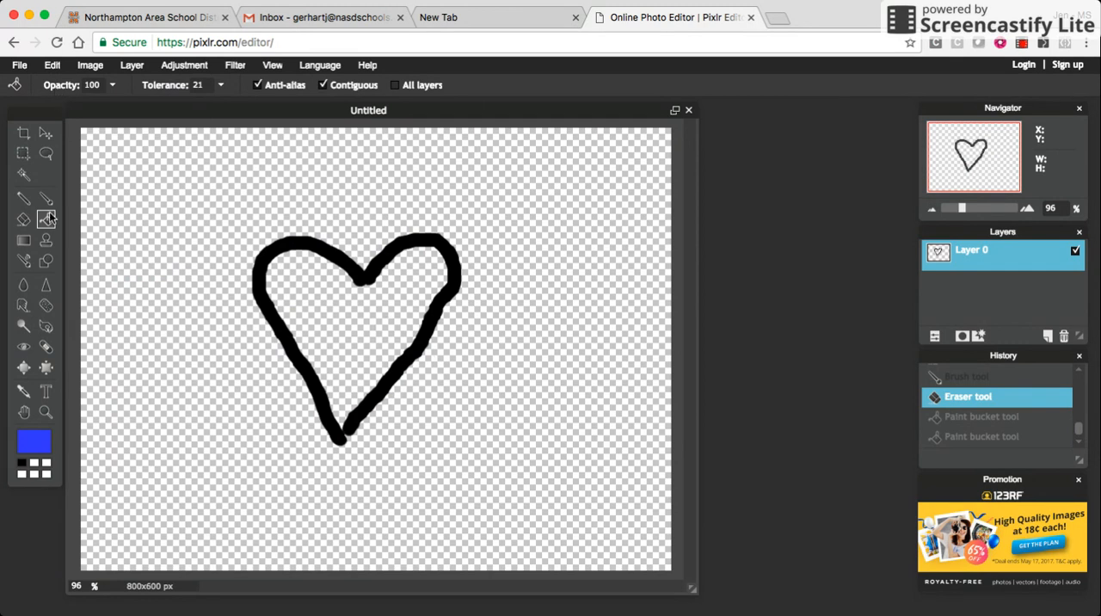
- Recolor the black heart outline blue with the Paint bucket tool
click(284, 241)
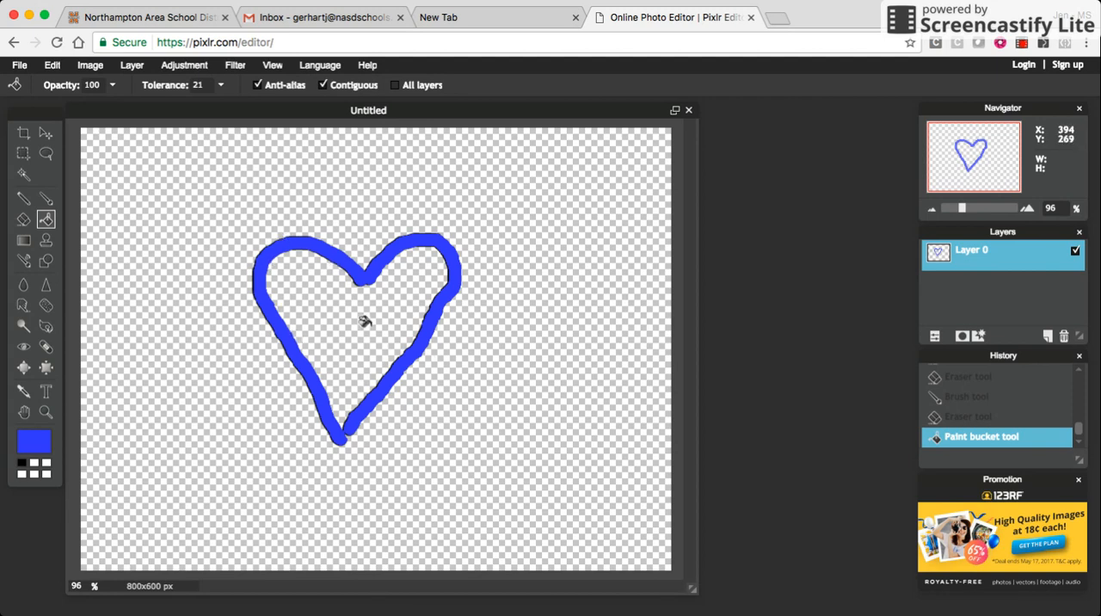
- Paint a blue looped stroke with the Brush tool to the left of the heart, and undo it
click(48, 200)
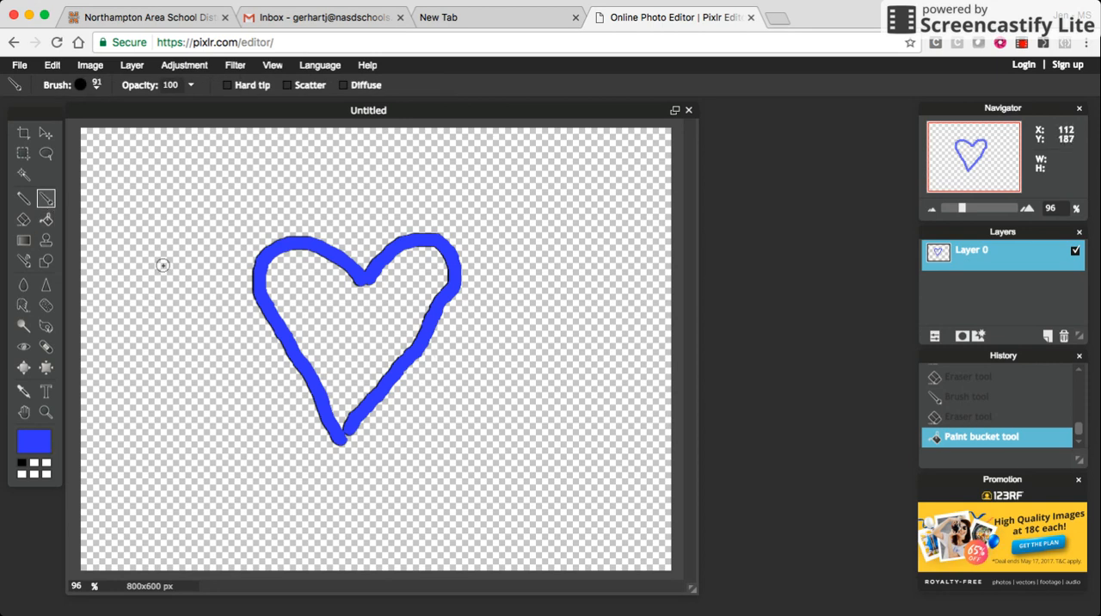
mouse_move(183, 246)
mouse_down()
mouse_move(169, 196)
mouse_move(185, 316)
mouse_up()
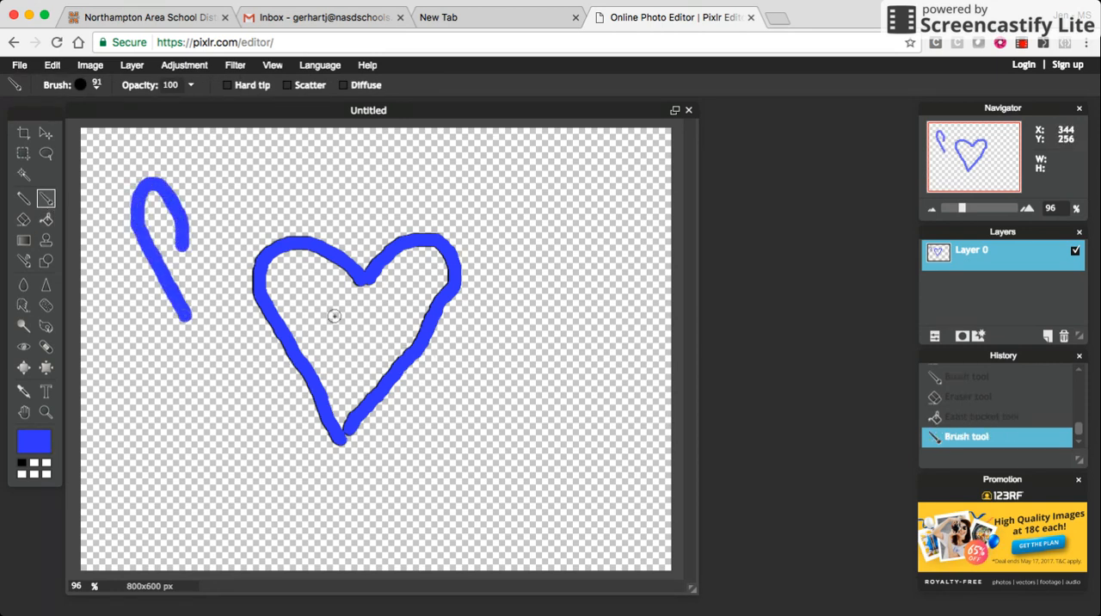
click(53, 65)
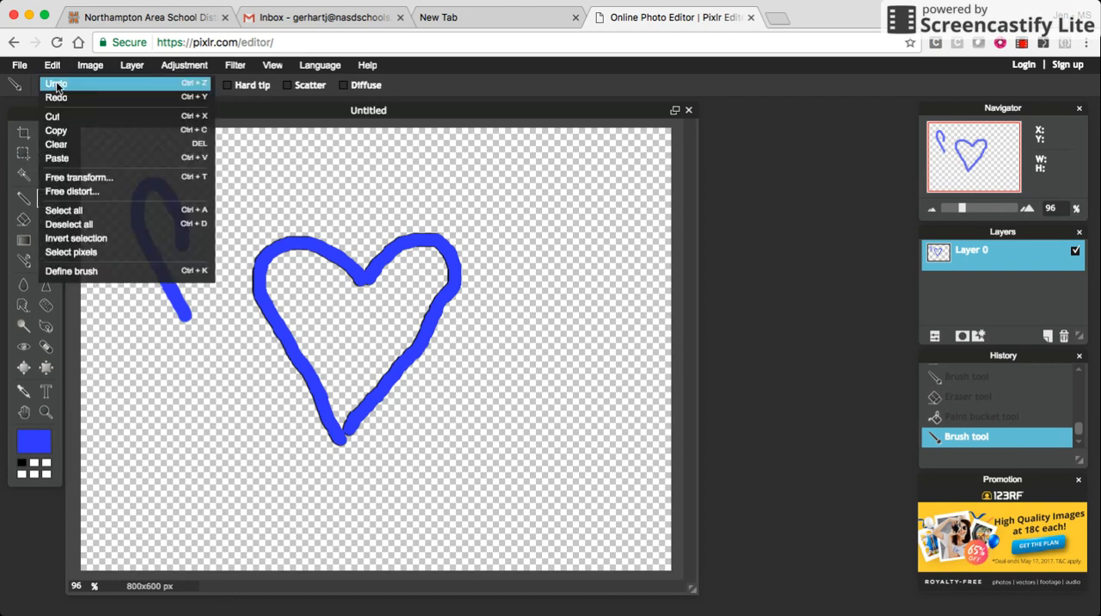
click(56, 84)
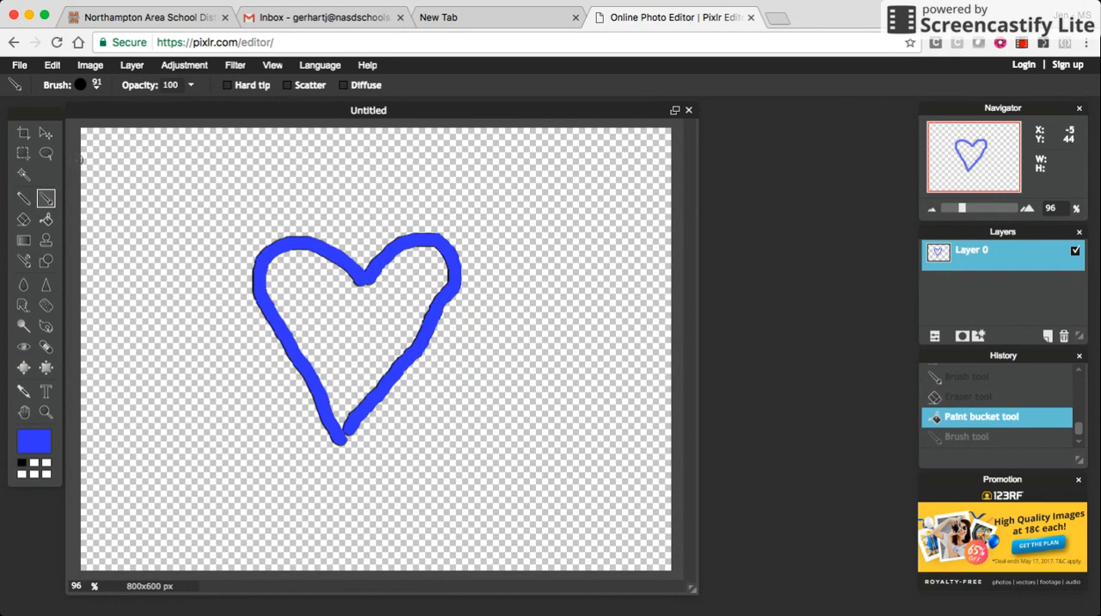
- Save the image to the computer in PNG (Transparent, full quality) format, named with the author's surname followed by "heart"
click(18, 67)
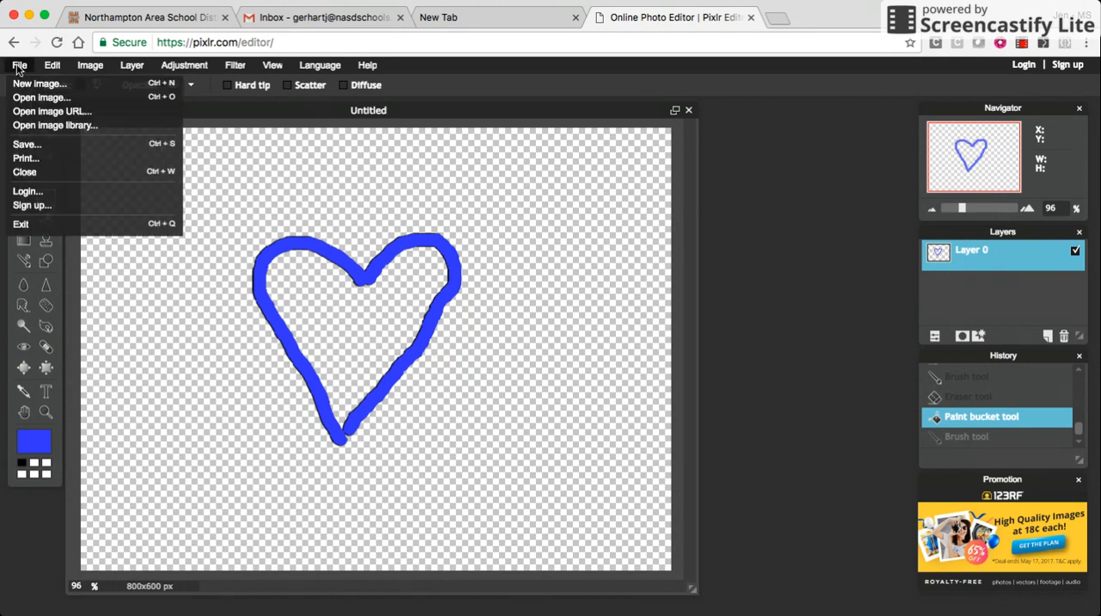
click(30, 145)
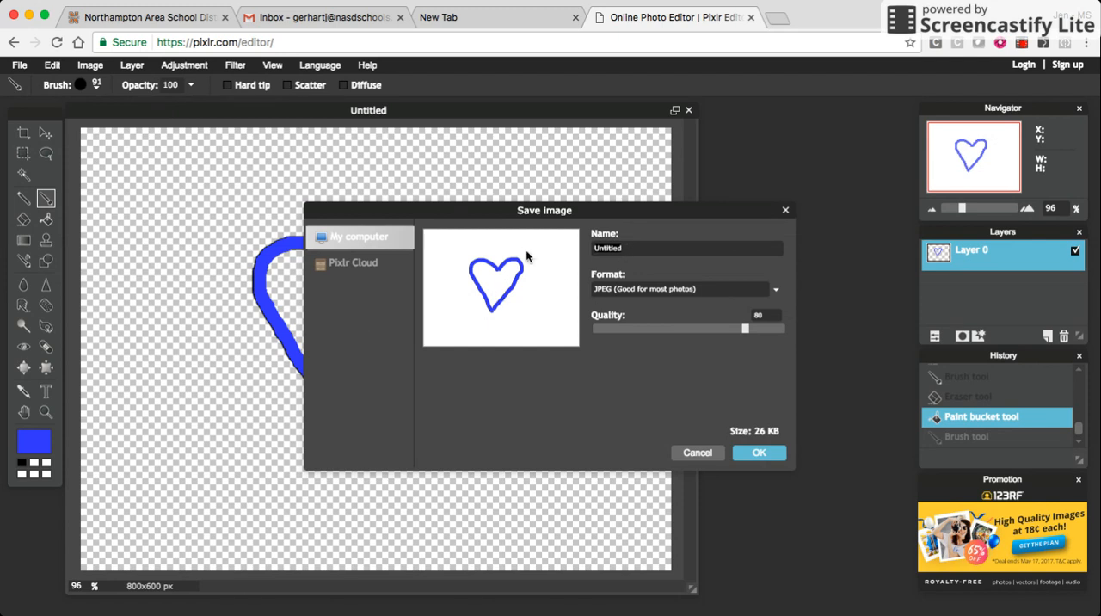
text(Gerhart heart)
click(643, 291)
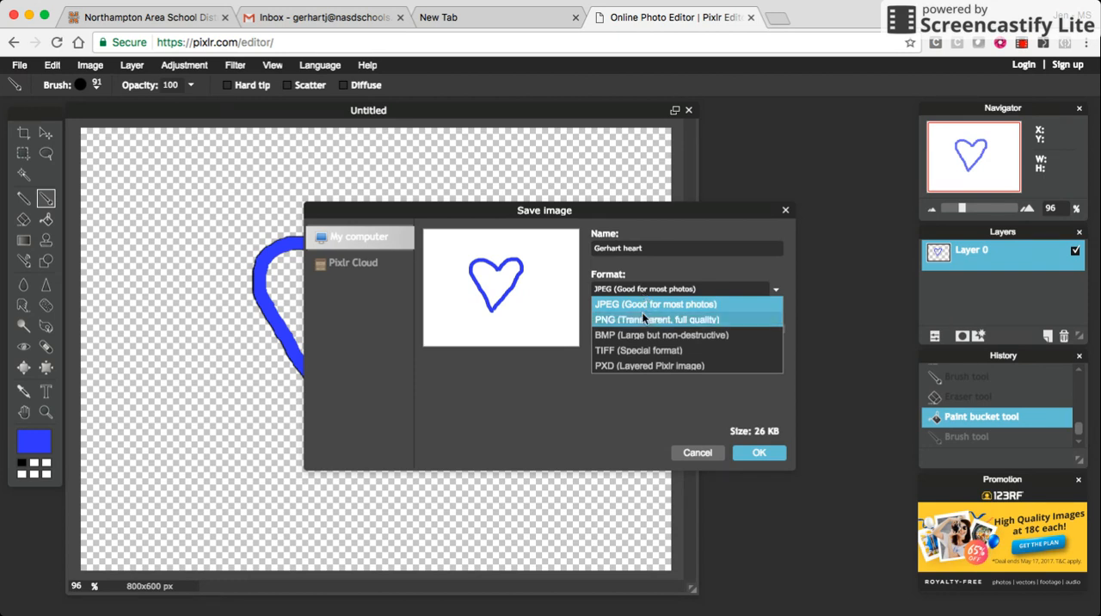
click(640, 320)
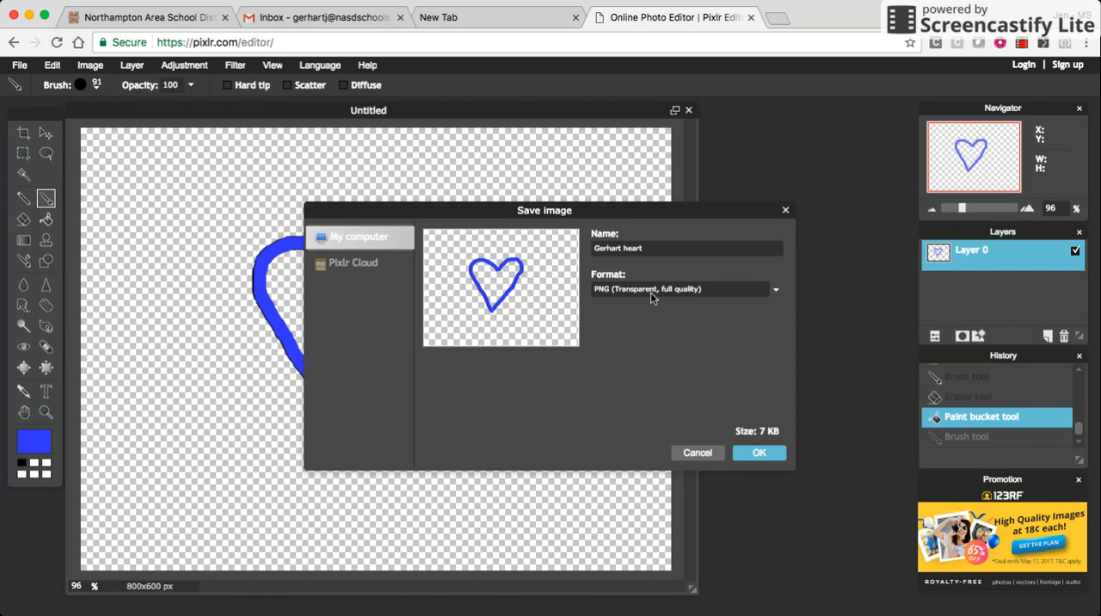
click(753, 455)
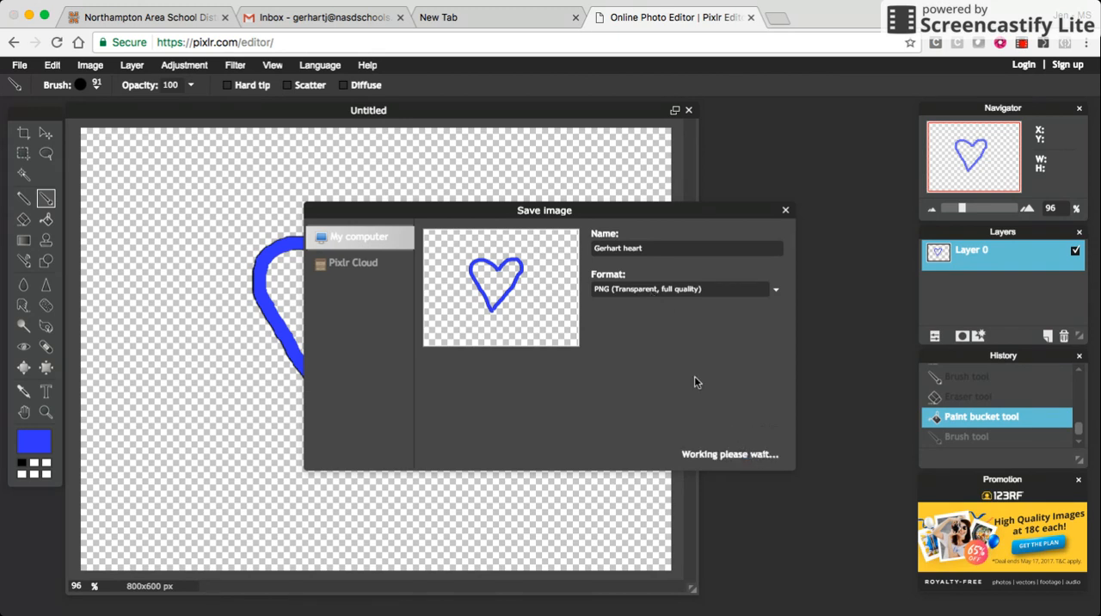